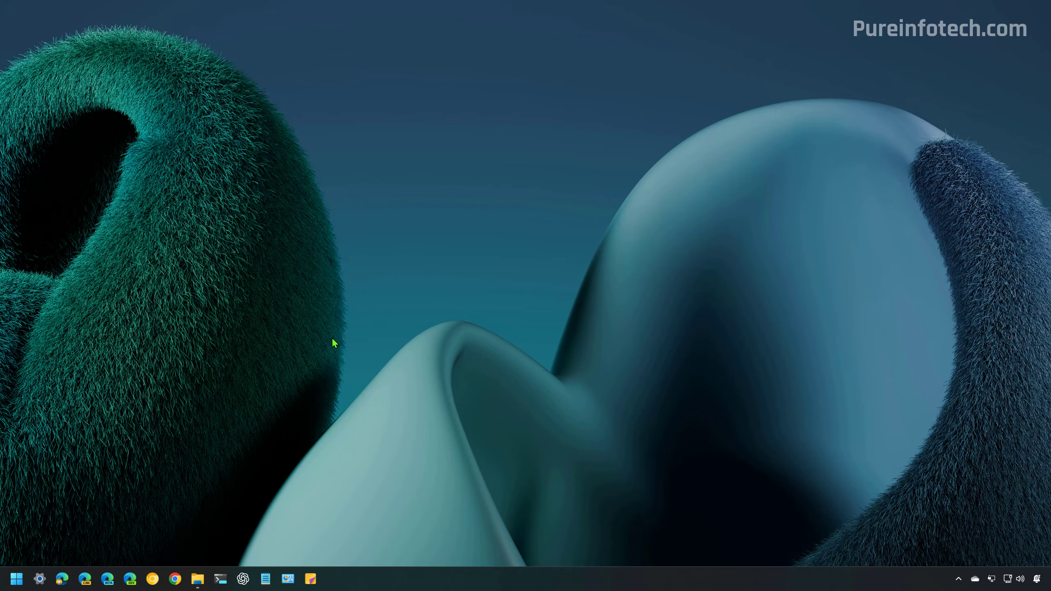
Search Windows for gpedit and open the Local Group Policy Editor
{"action": "key", "text": "super"}
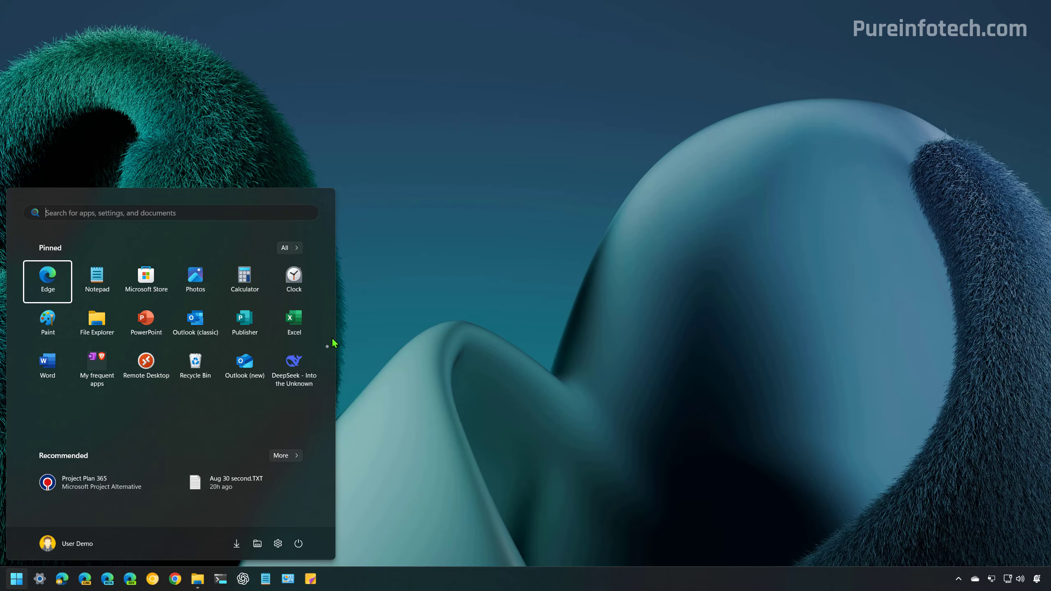
{"action": "type", "text": "gpedit"}
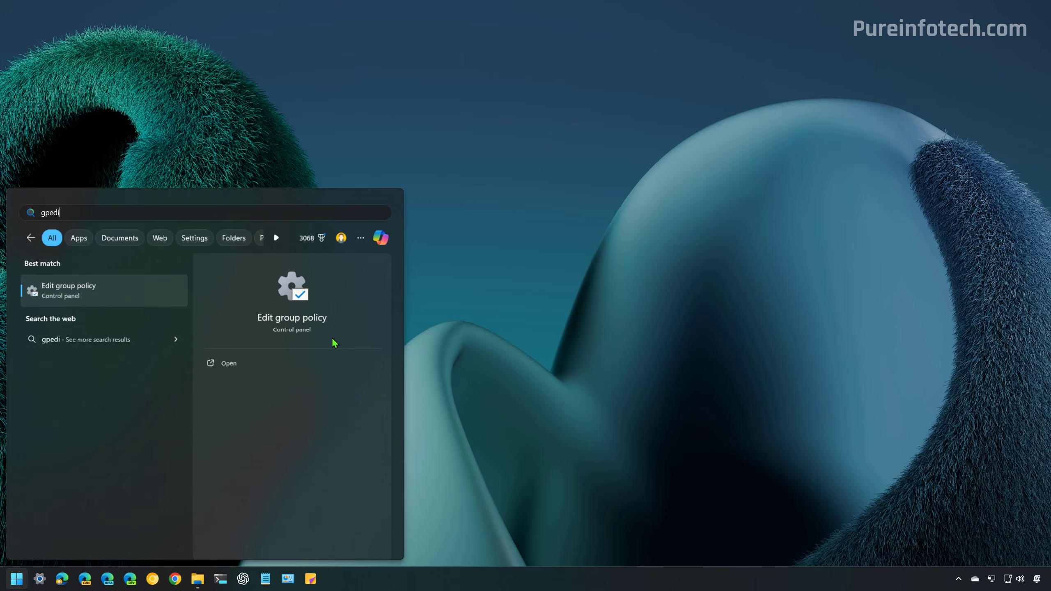
{"action": "left_click", "coordinate": [73, 294]}
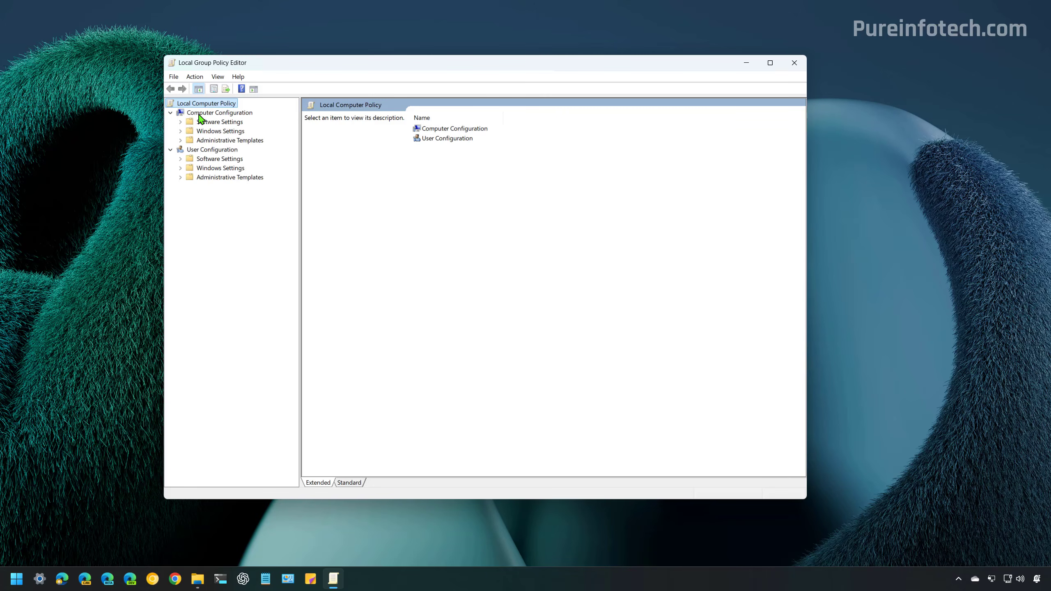
Navigate to Computer Configuration > Administrative Templates > Windows Components > Windows Update > Manage updates offered from Windows Update
{"action": "left_click", "coordinate": [201, 114]}
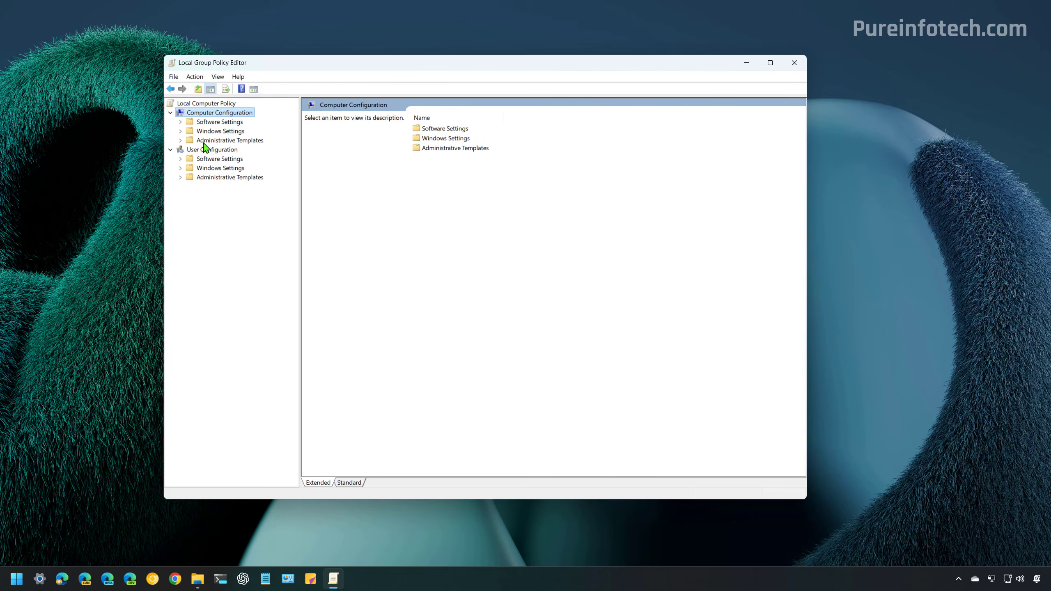
{"action": "double_click", "coordinate": [208, 141]}
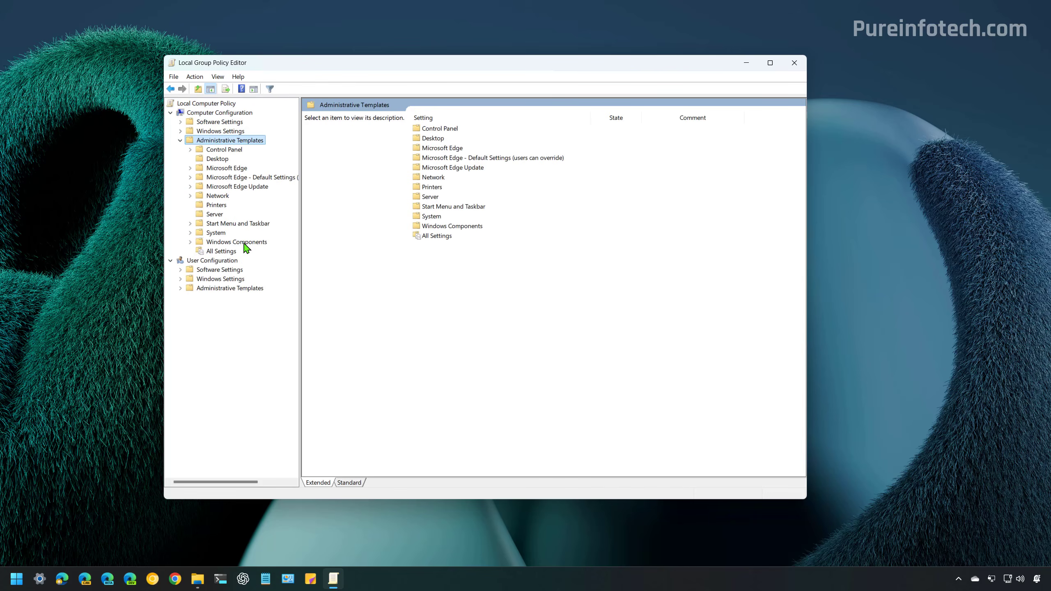
{"action": "double_click", "coordinate": [245, 243]}
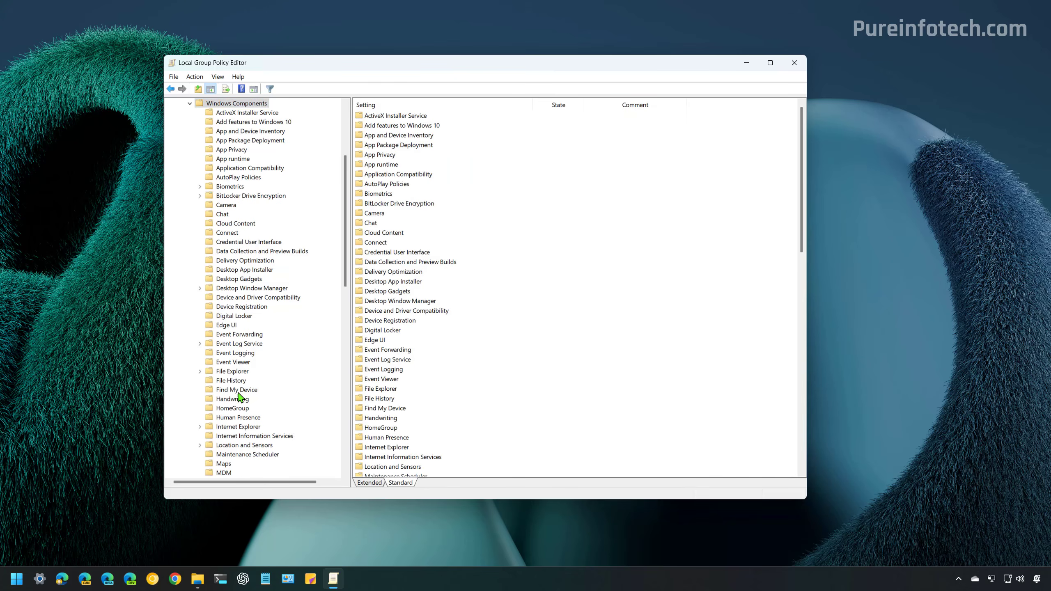
{"action": "scroll", "coordinate": [248, 397], "scroll_direction": "down", "scroll_amount": 10}
{"action": "scroll", "coordinate": [253, 390], "scroll_direction": "down", "scroll_amount": 4}
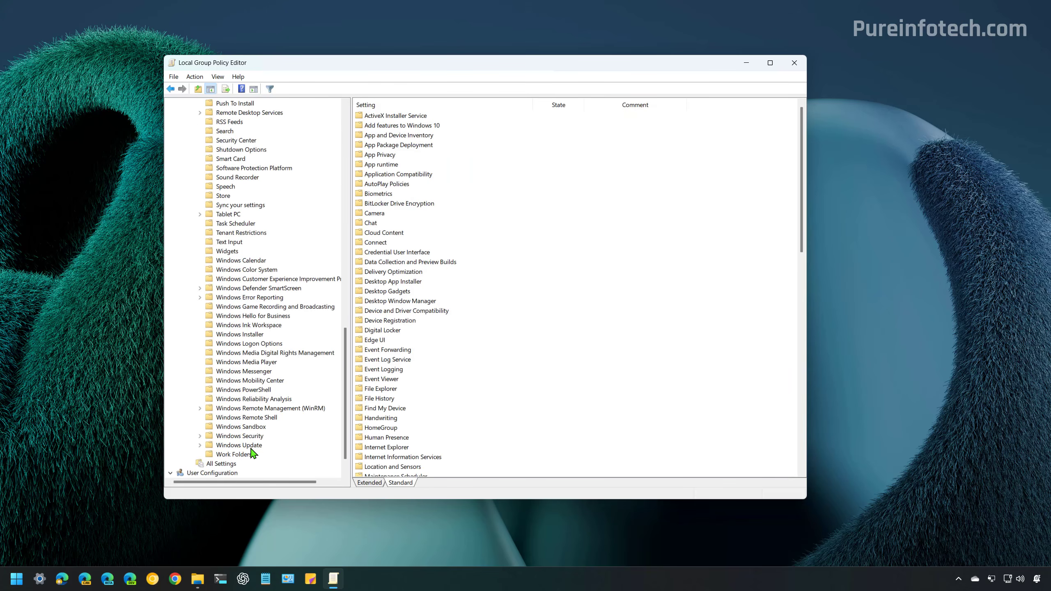
{"action": "double_click", "coordinate": [235, 446]}
{"action": "scroll", "coordinate": [265, 434], "scroll_direction": "down", "scroll_amount": 2}
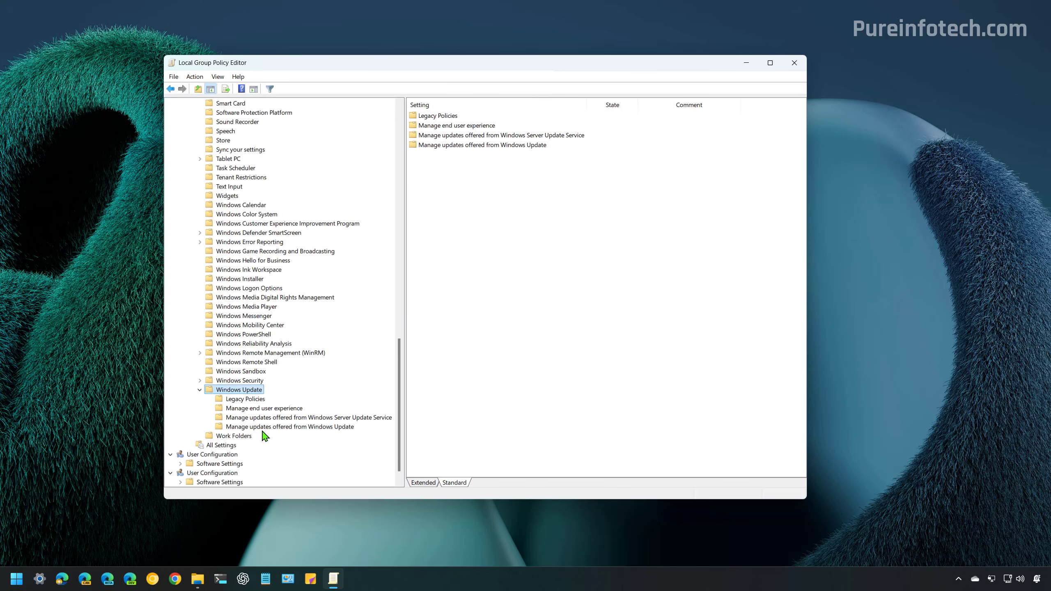
{"action": "left_click", "coordinate": [285, 426]}
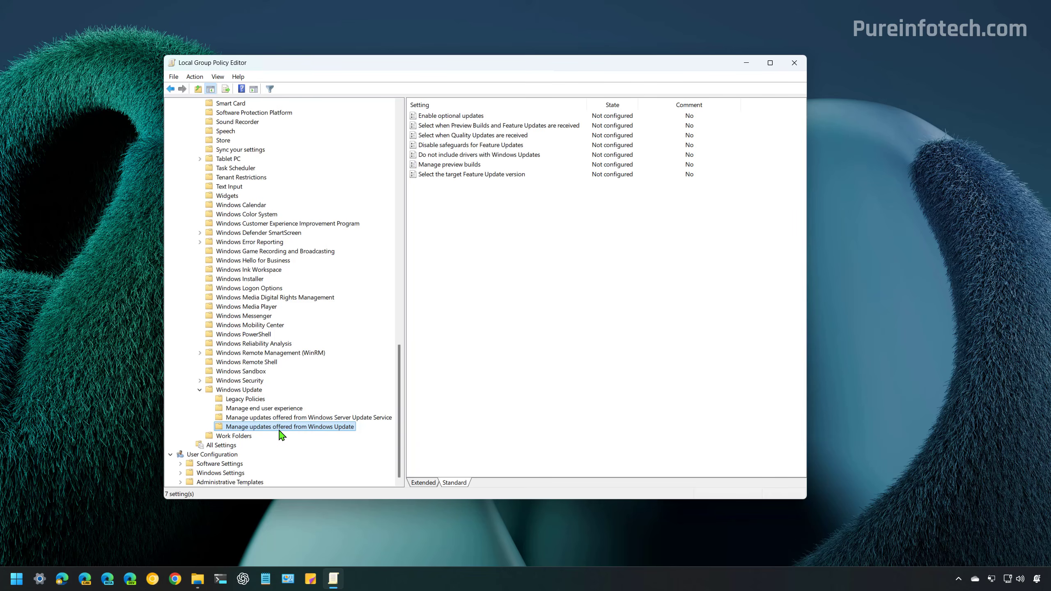
Enable the "Select the target Feature Update version" policy with 23H2 as the Target Version for Feature Updates, and apply it
{"action": "left_click", "coordinate": [463, 175]}
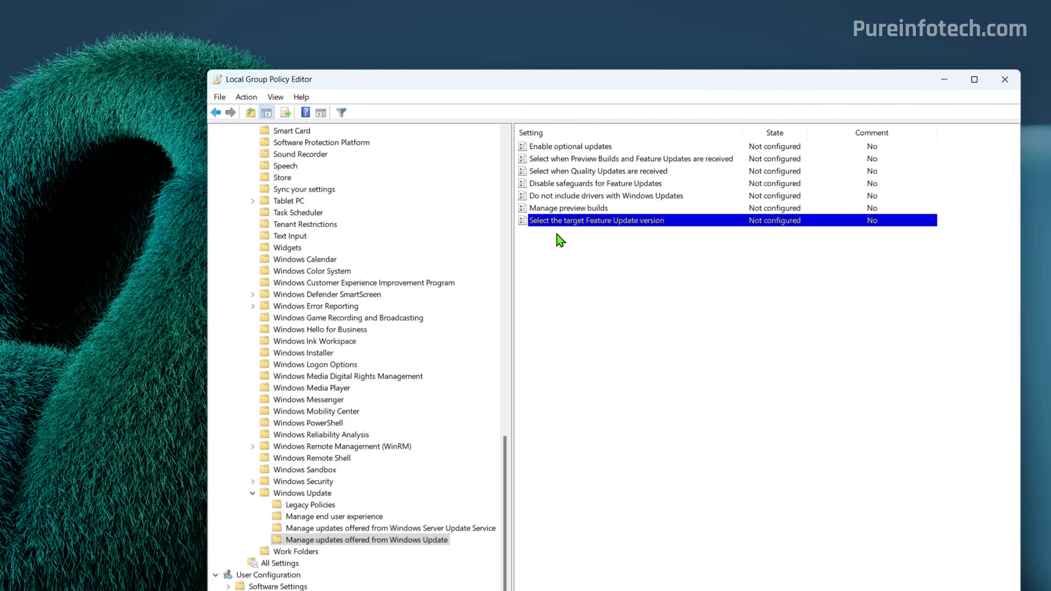
{"action": "right_click", "coordinate": [629, 222]}
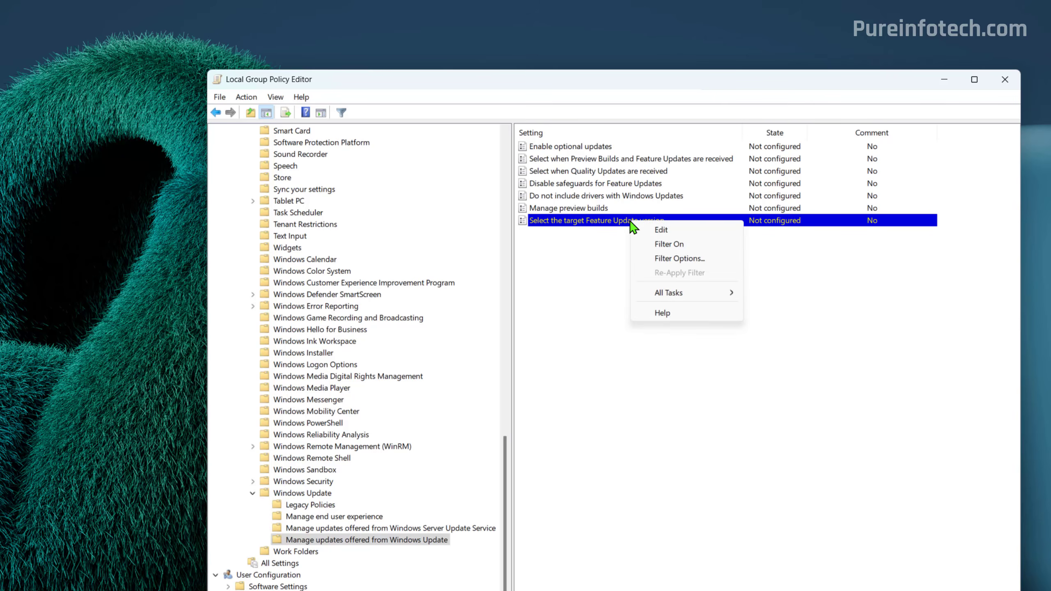
{"action": "left_click", "coordinate": [676, 230]}
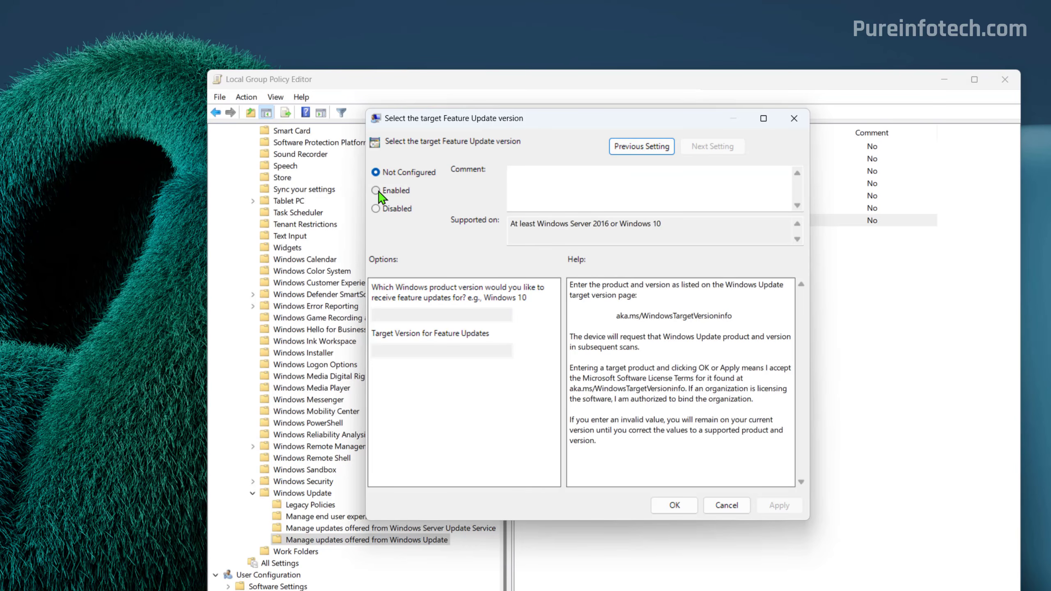
{"action": "left_click", "coordinate": [376, 191]}
{"action": "left_click", "coordinate": [435, 350]}
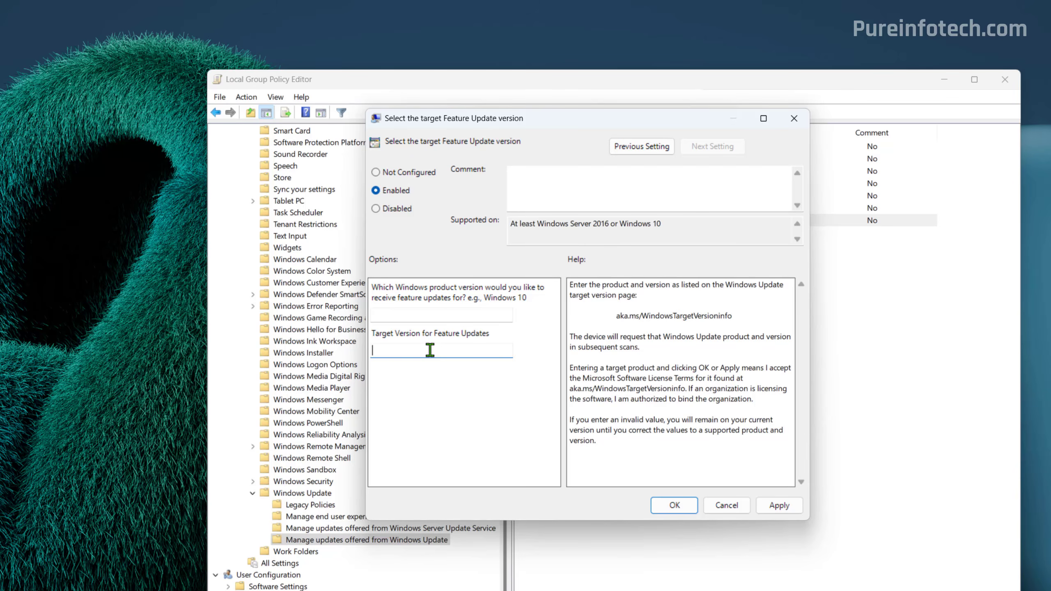
{"action": "type", "text": "23H2"}
{"action": "left_click", "coordinate": [779, 505]}
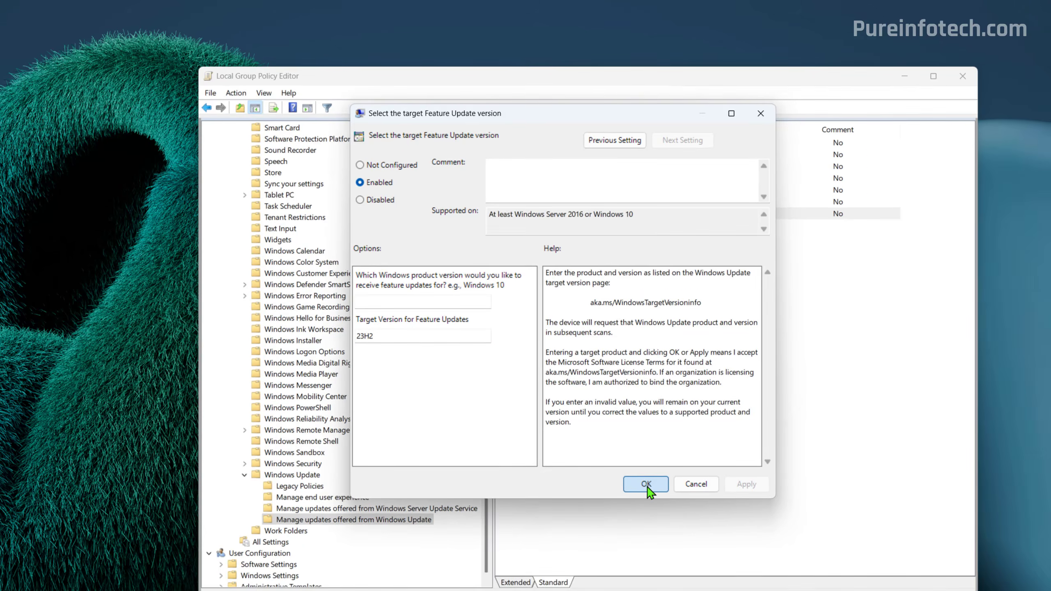
{"action": "left_click", "coordinate": [646, 489]}
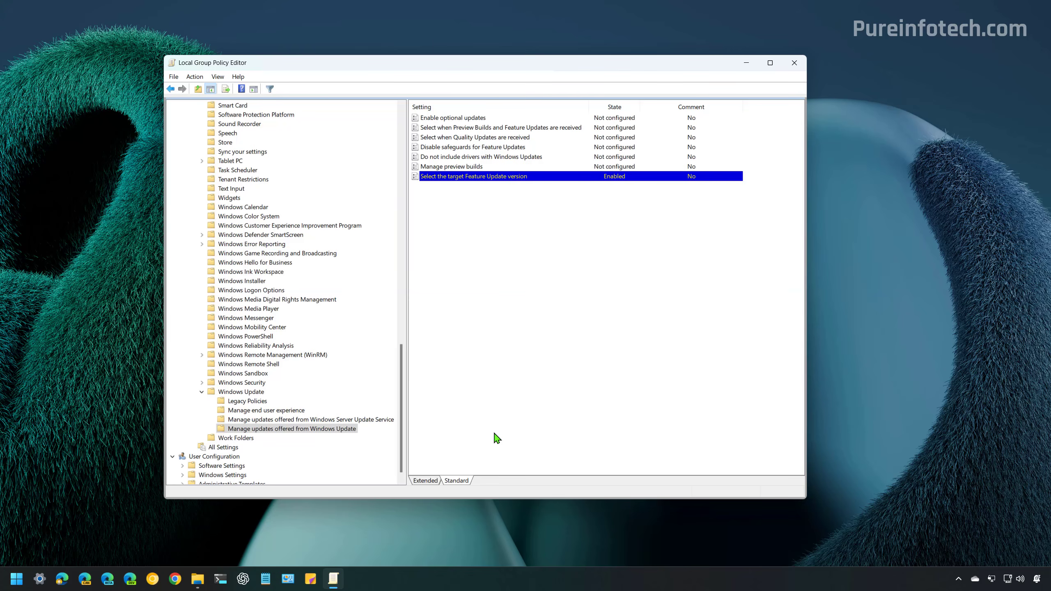
Set the "Select the target Feature Update version" policy to Not Configured, apply it, and minimize the policy editor
{"action": "left_click_drag", "start_coordinate": [401, 405], "coordinate": [401, 155]}
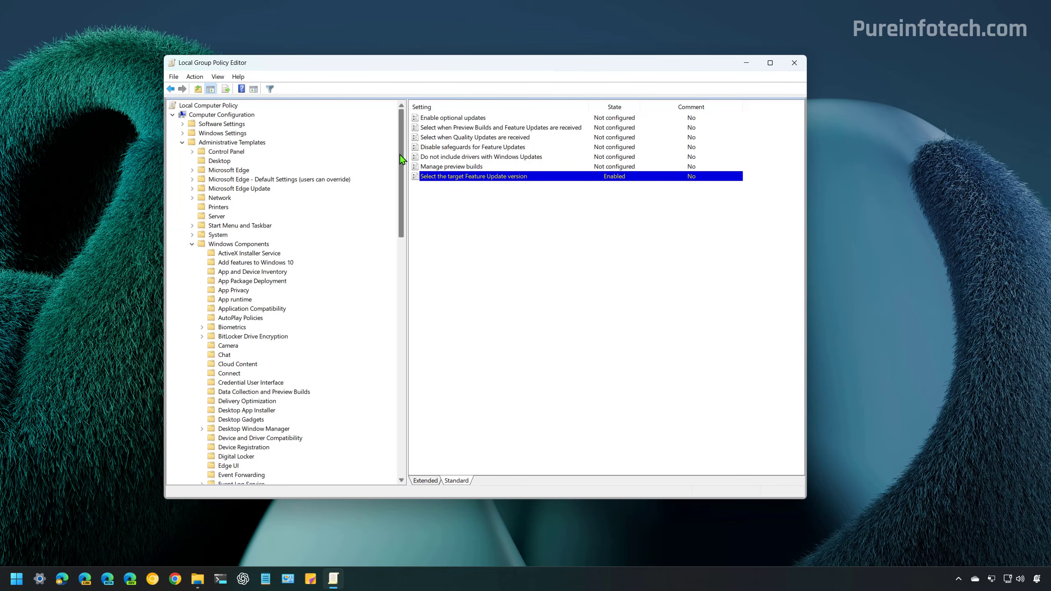
{"action": "left_click_drag", "start_coordinate": [400, 170], "coordinate": [392, 413]}
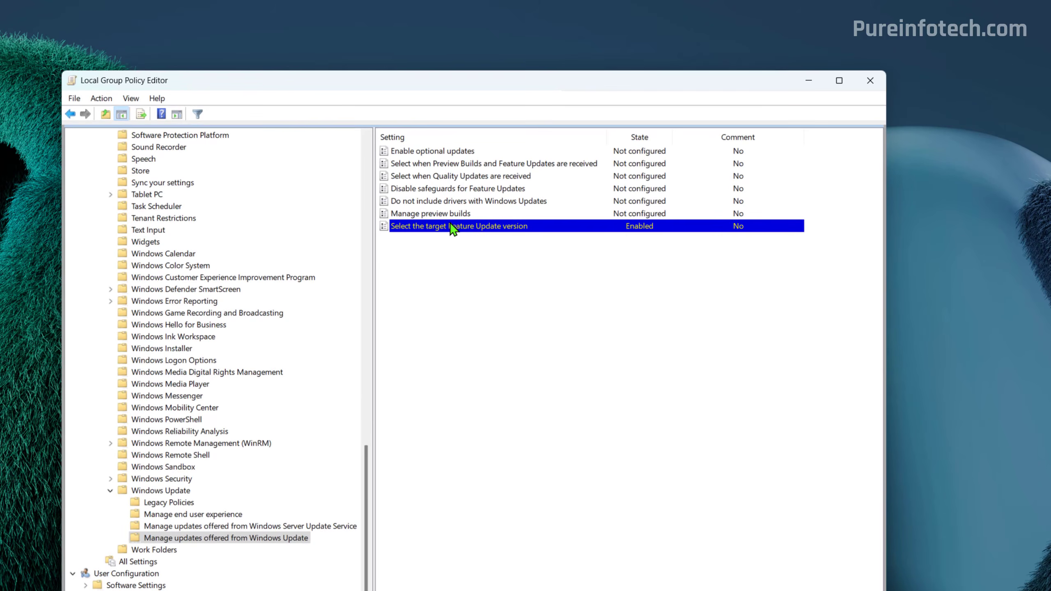
{"action": "right_click", "coordinate": [468, 176]}
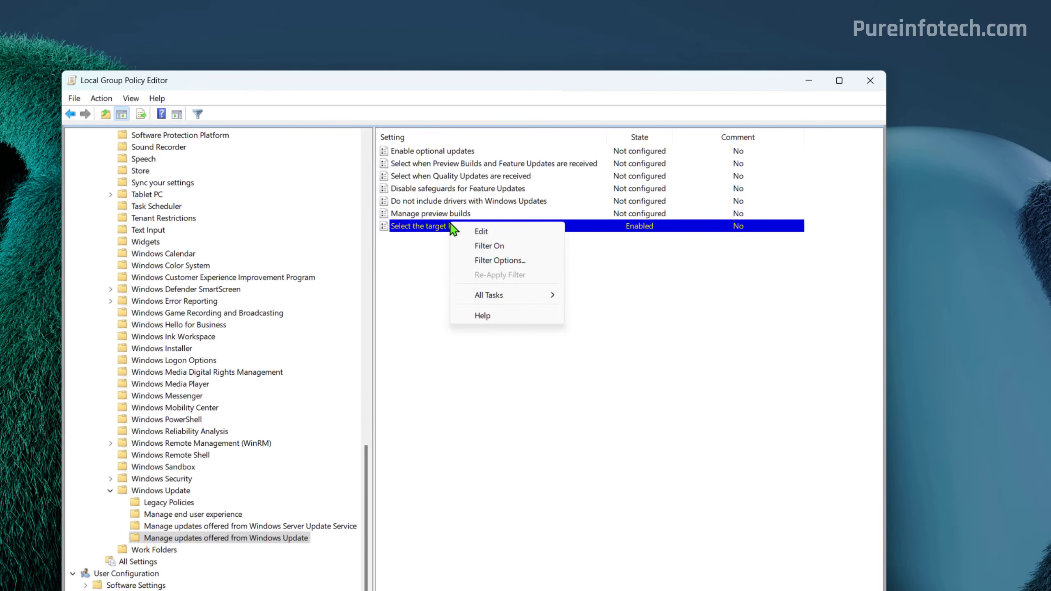
{"action": "left_click", "coordinate": [486, 235]}
{"action": "left_click_drag", "start_coordinate": [172, 46], "coordinate": [467, 159]}
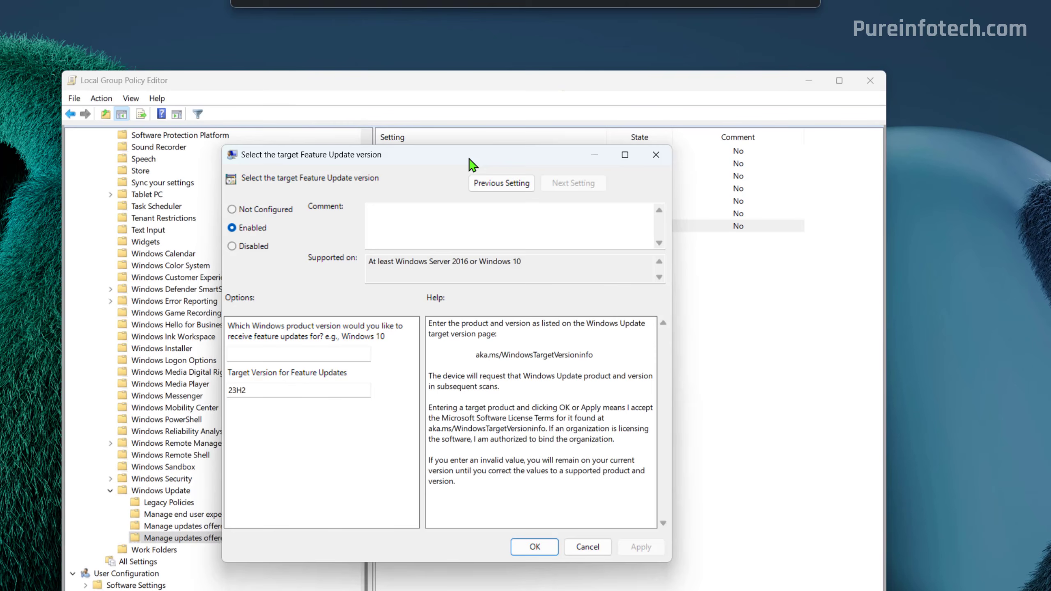
{"action": "left_click", "coordinate": [257, 211]}
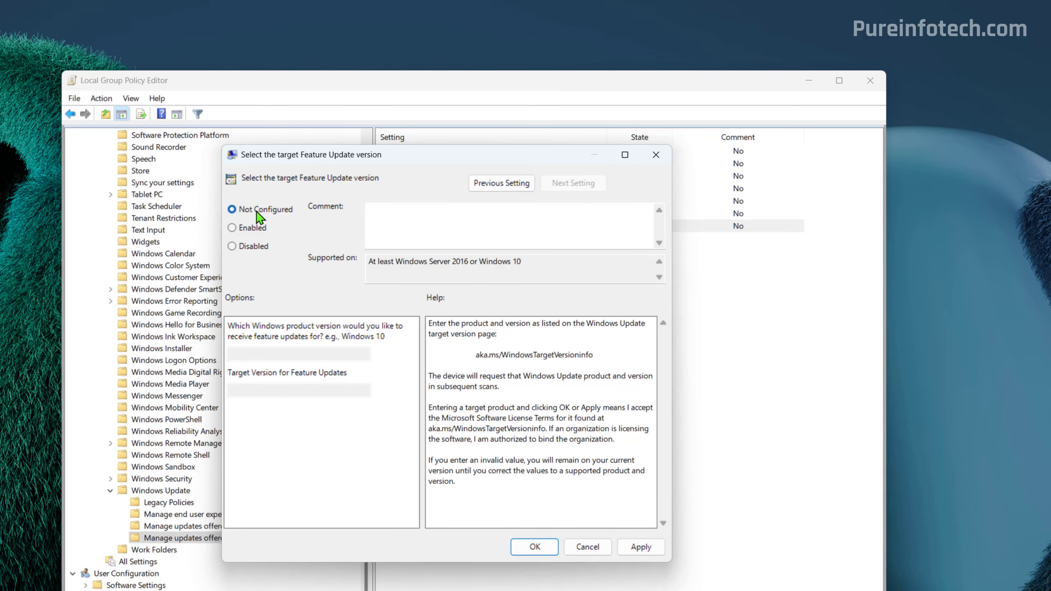
{"action": "left_click", "coordinate": [640, 547]}
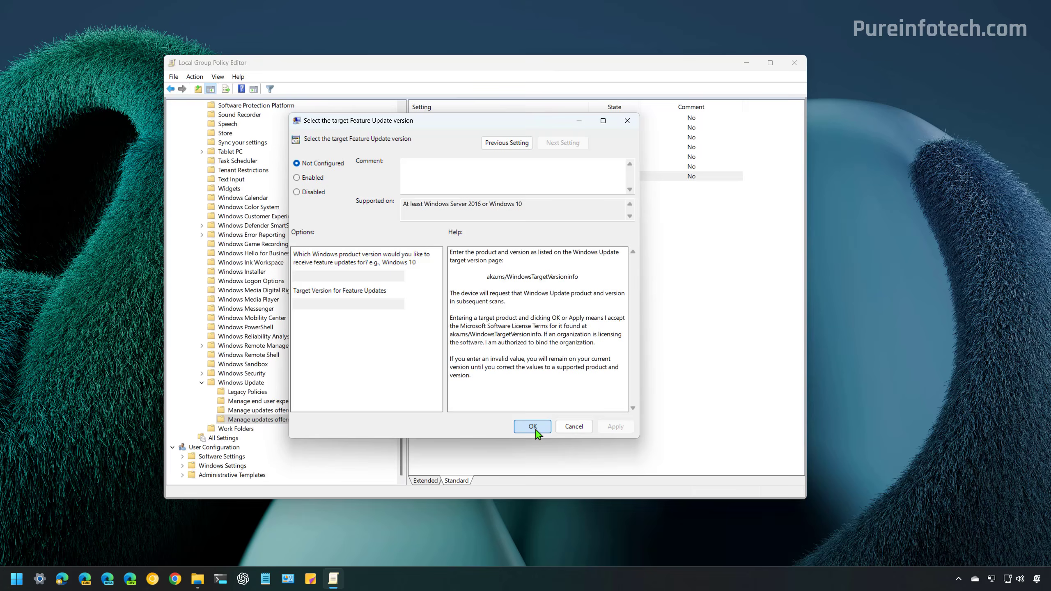
{"action": "left_click", "coordinate": [535, 547]}
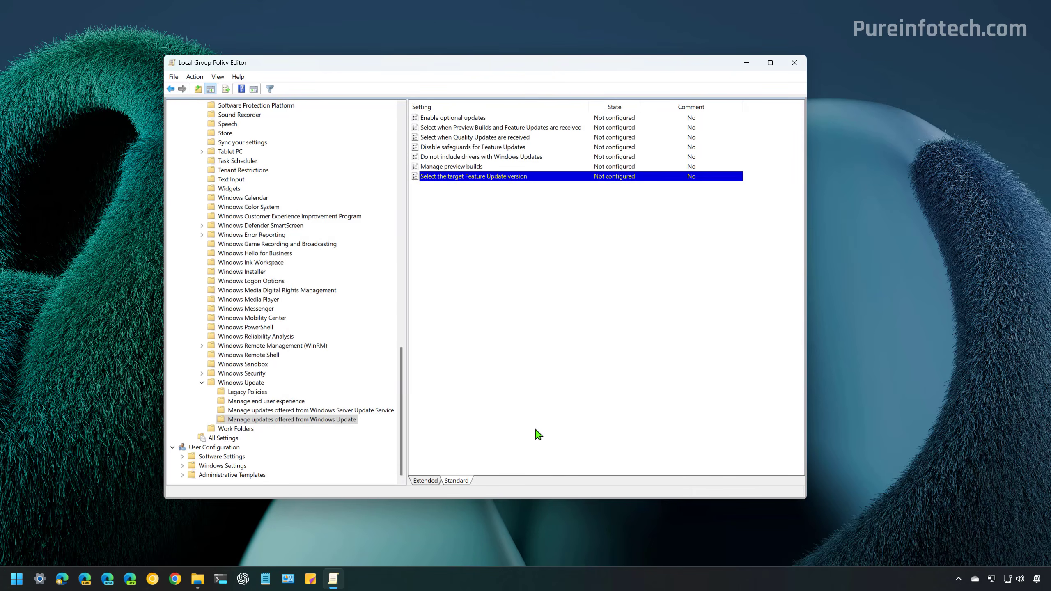
{"action": "left_click", "coordinate": [750, 65]}
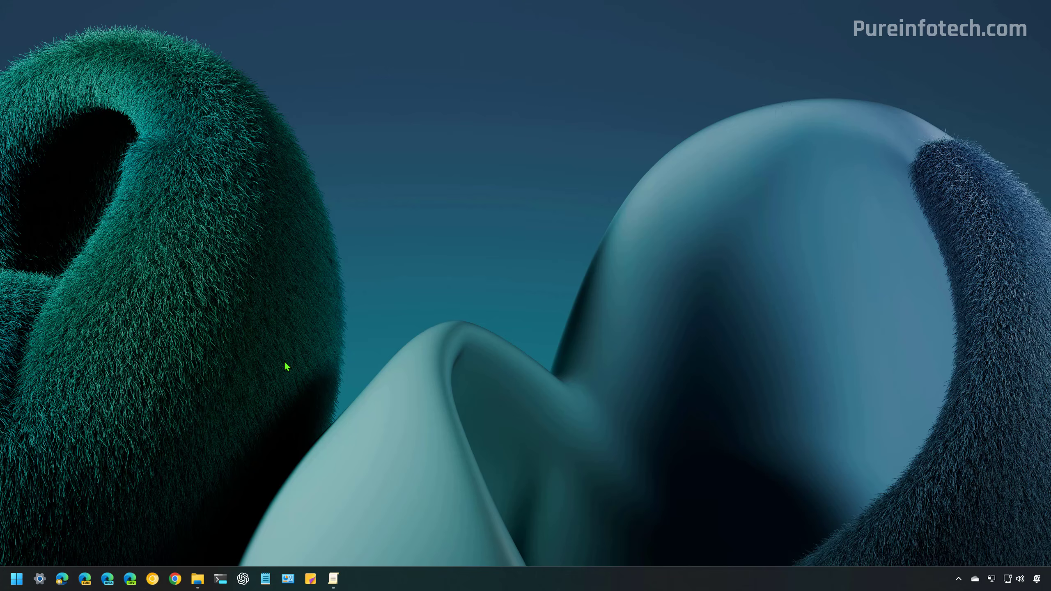
Search Windows for regedit and open the Registry Editor
{"action": "key", "text": "super"}
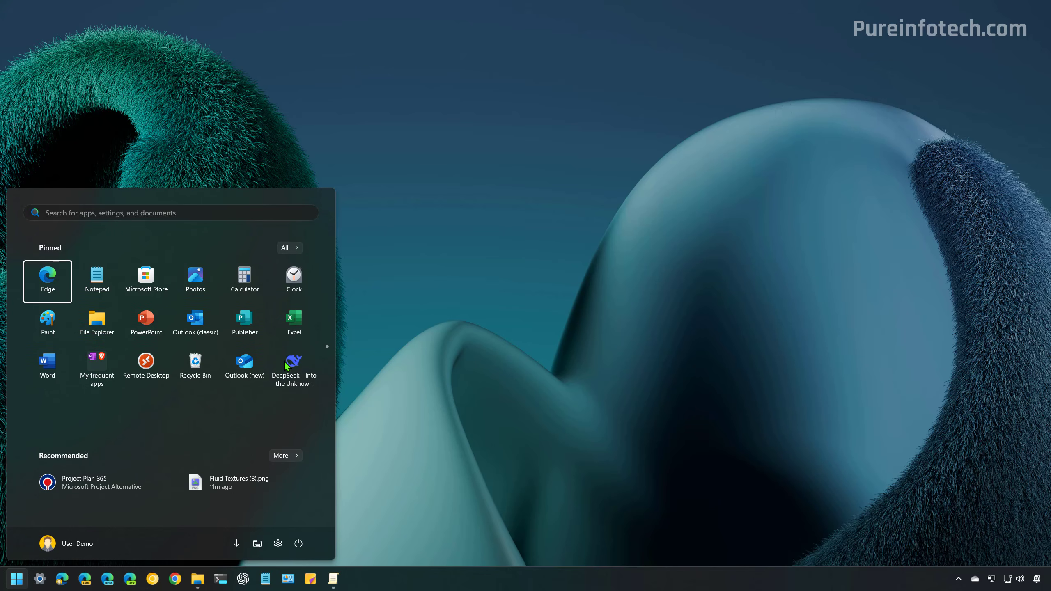
{"action": "type", "text": "regedit"}
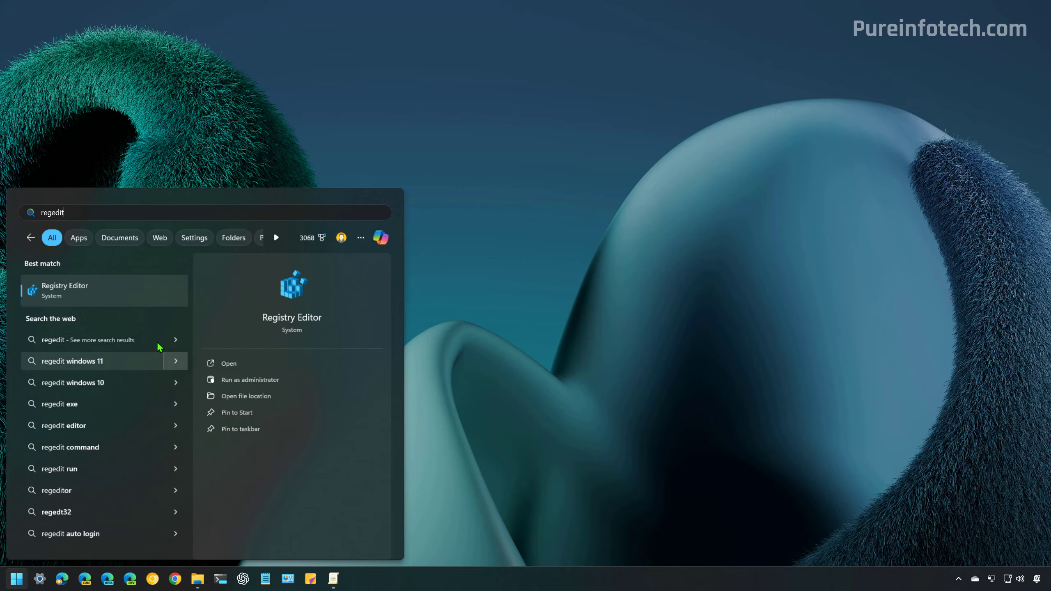
{"action": "left_click", "coordinate": [84, 298]}
{"action": "left_click", "coordinate": [482, 390]}
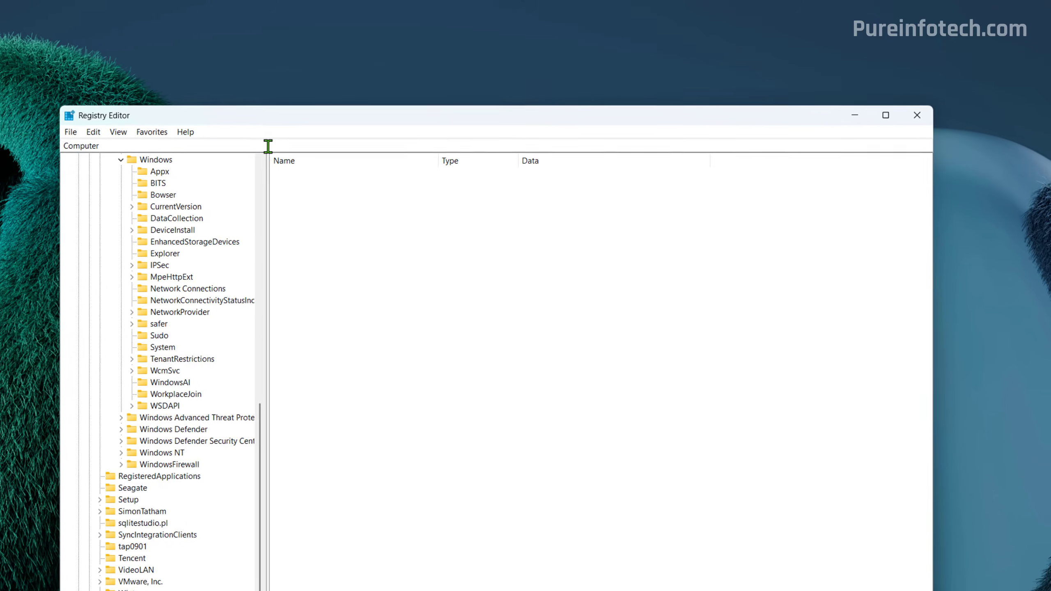
Go to the registry key HKEY_LOCAL_MACHINE\SOFTWARE\Policies\Microsoft\Windows
{"action": "left_click", "coordinate": [260, 149]}
{"action": "type", "text": "HKEY_LOCAL_MACHINE\\SOFTWARE\\Policies\\Microsoft\\Windows"}
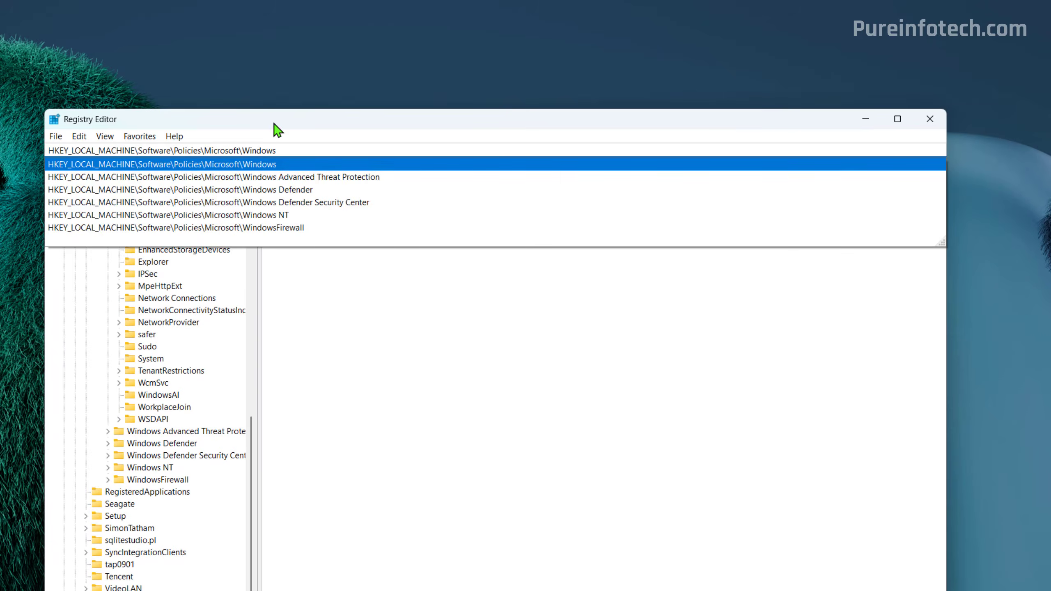
{"action": "key", "text": "Return"}
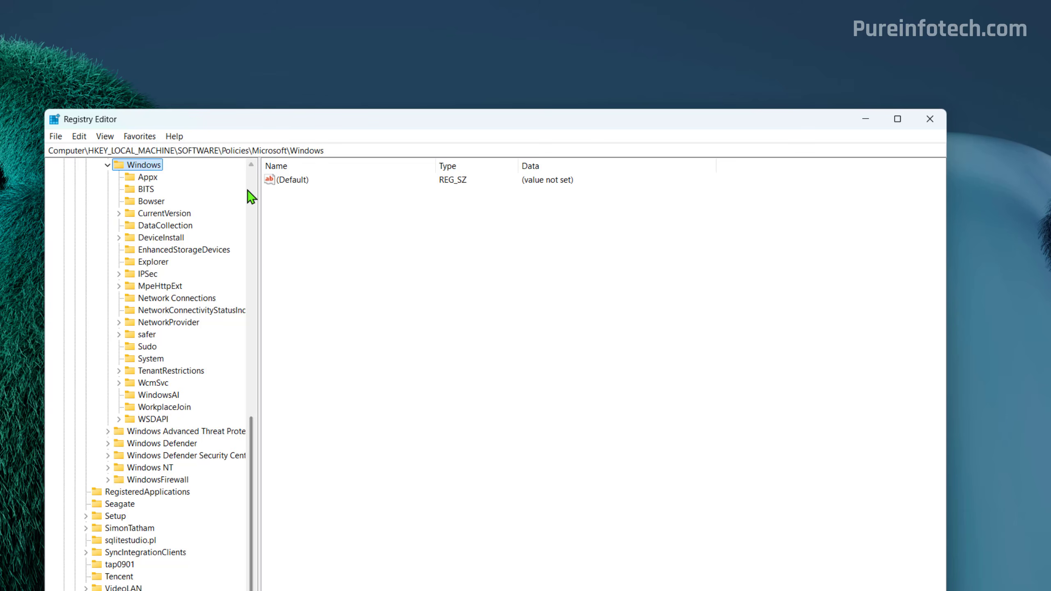
Create a new key named WindowsUpdate under the Windows policies key
{"action": "right_click", "coordinate": [154, 167]}
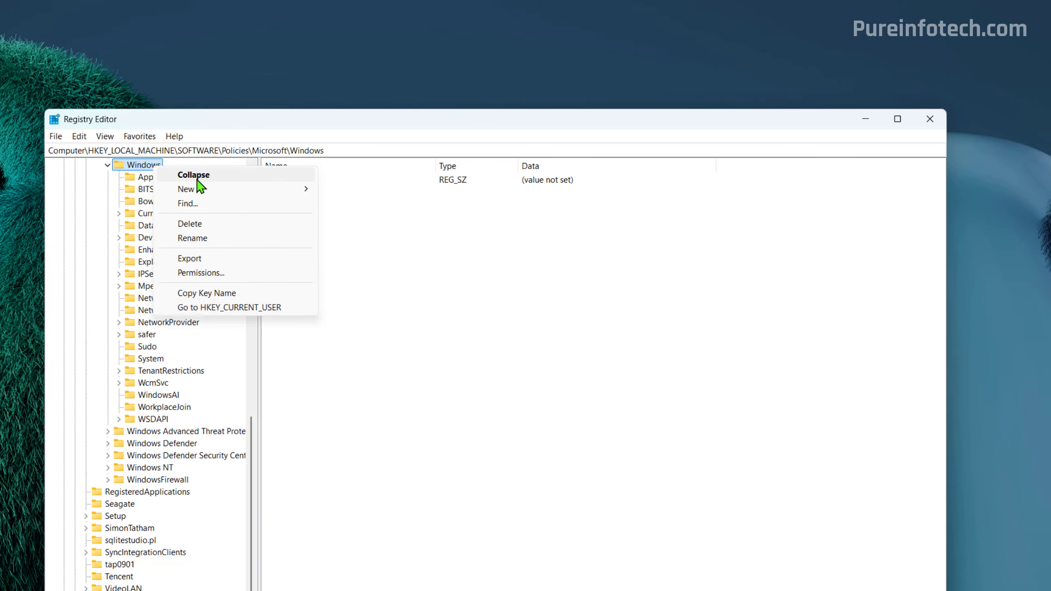
{"action": "mouse_move", "coordinate": [206, 191]}
{"action": "left_click", "coordinate": [367, 191]}
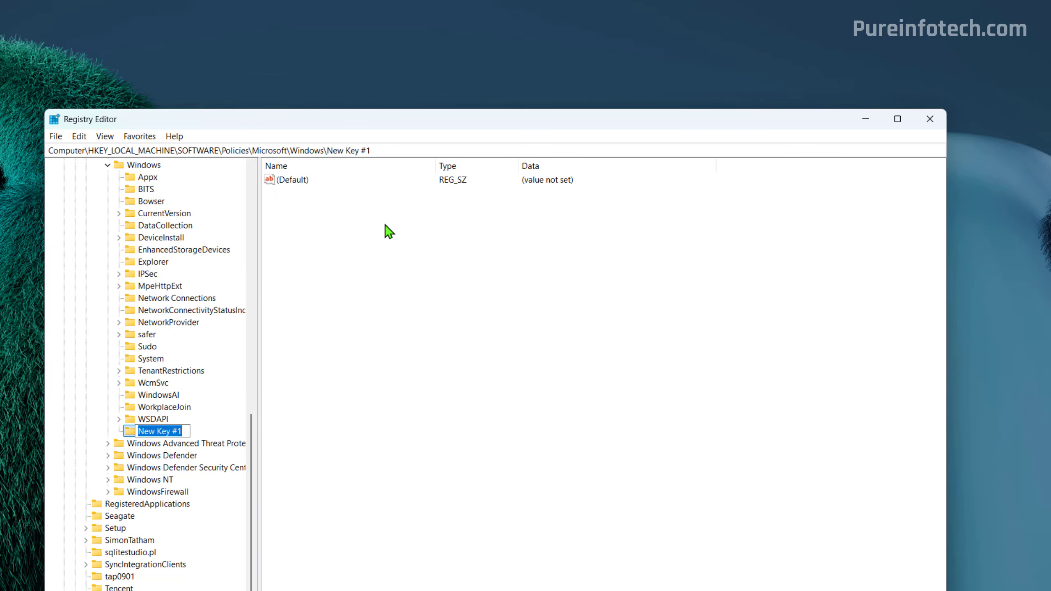
{"action": "type", "text": "WindowsUpdate"}
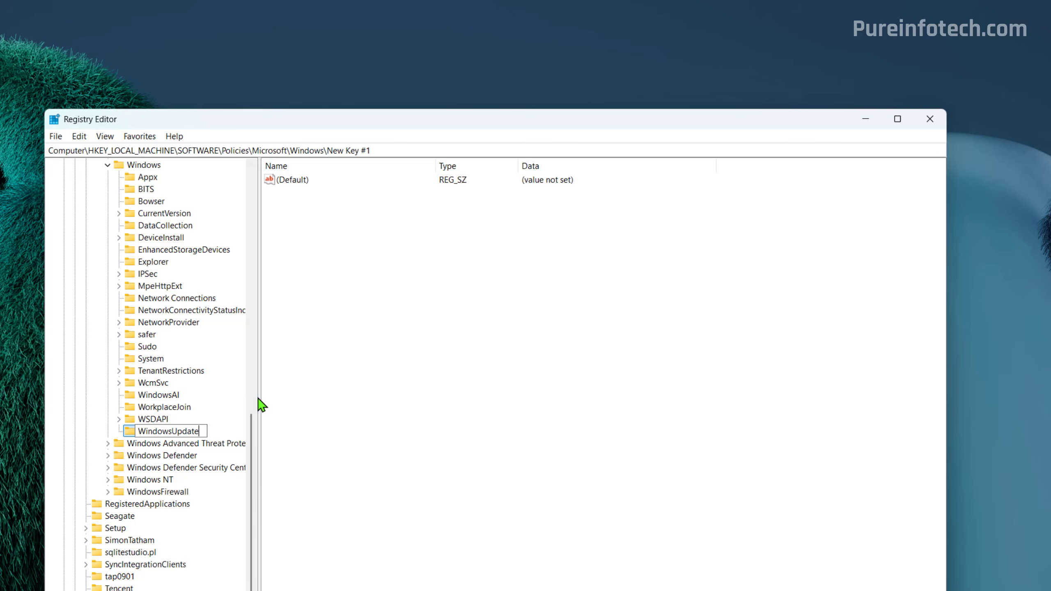
{"action": "key", "text": "Return"}
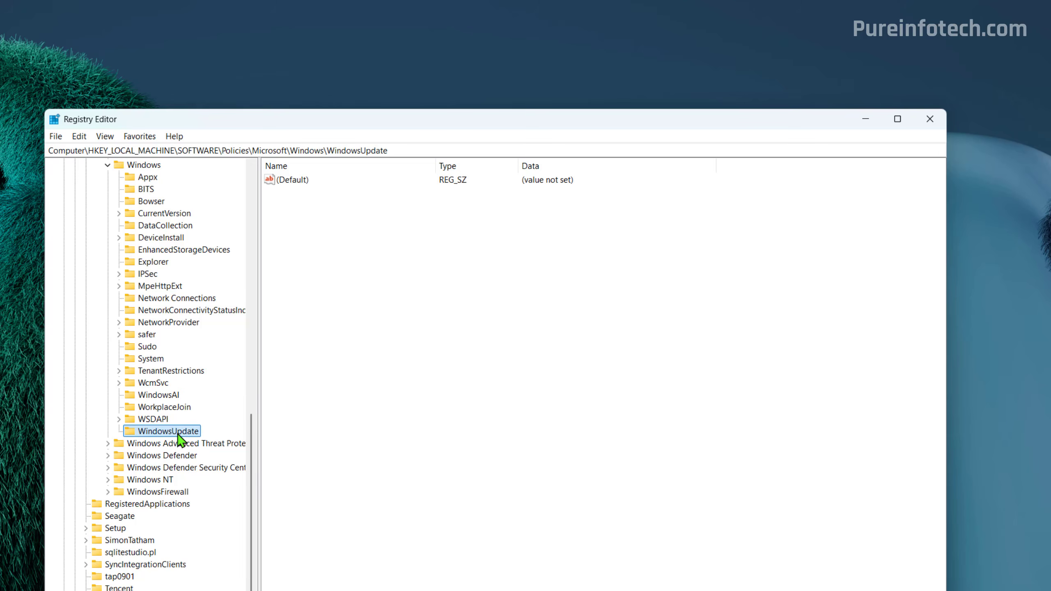
Create a string value named ProductVersion in the WindowsUpdate key and set its data to Windows 11
{"action": "right_click", "coordinate": [189, 432]}
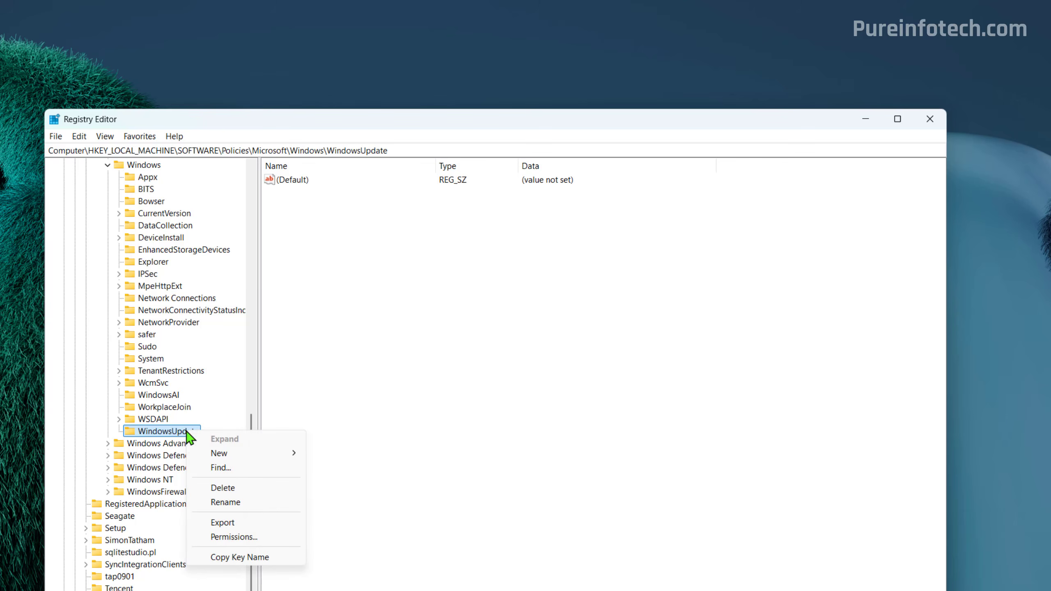
{"action": "mouse_move", "coordinate": [252, 460]}
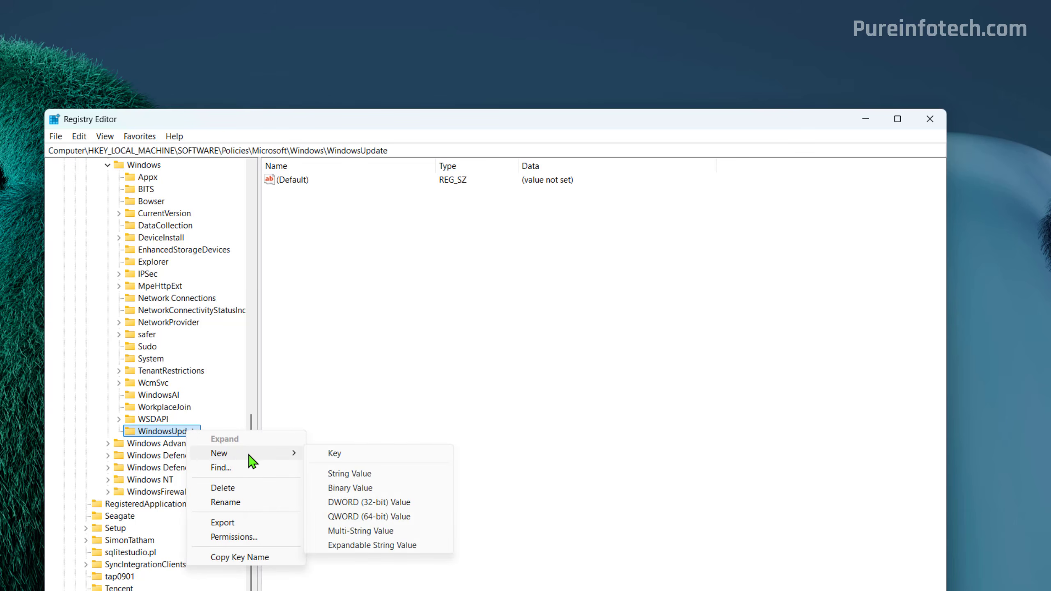
{"action": "left_click", "coordinate": [386, 476]}
{"action": "type", "text": "ProductVersion"}
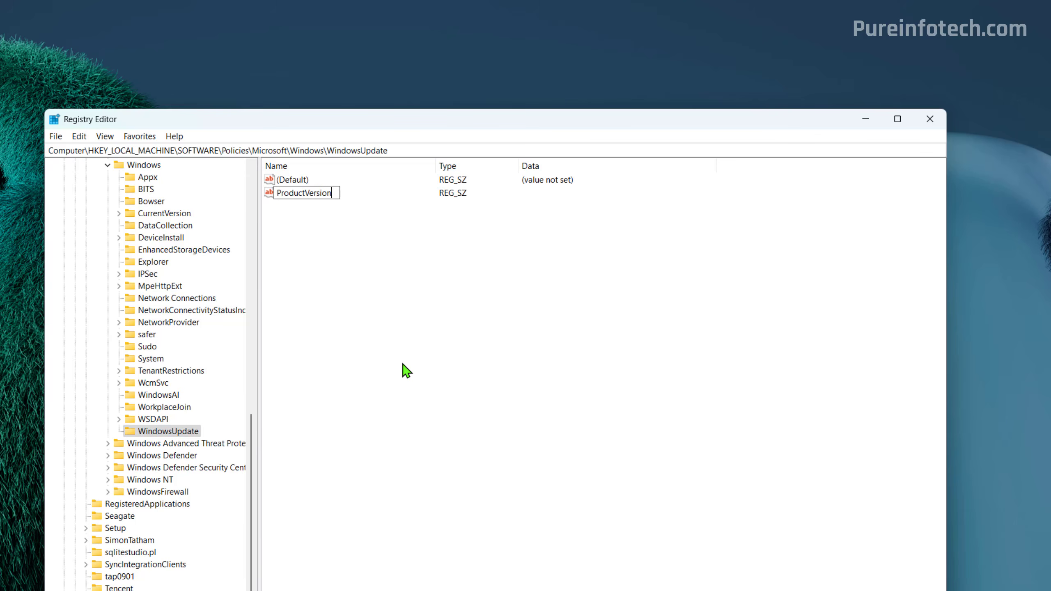
{"action": "key", "text": "Return"}
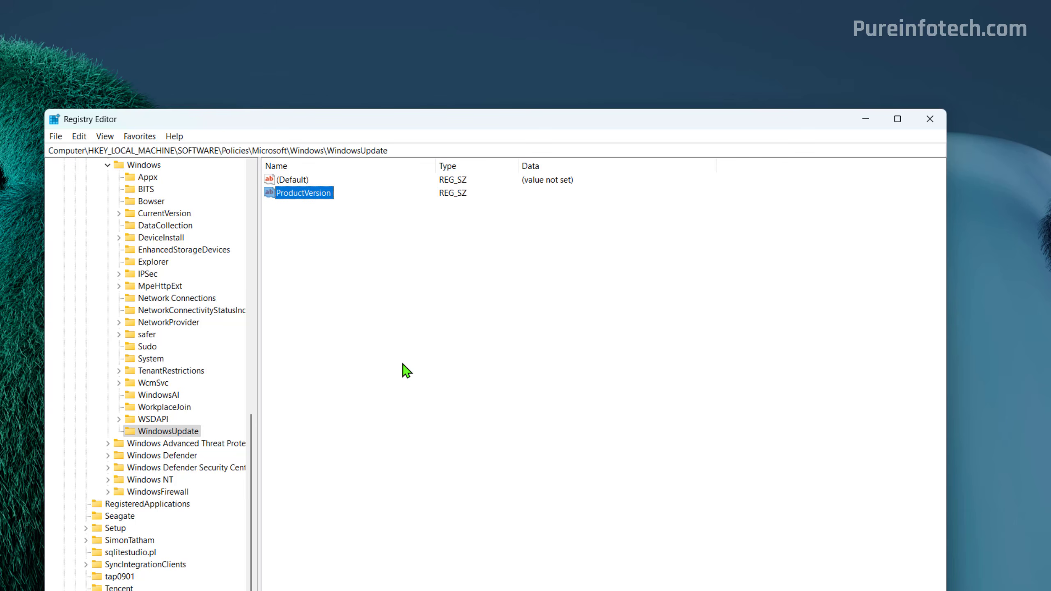
{"action": "right_click", "coordinate": [308, 194]}
{"action": "left_click", "coordinate": [353, 206]}
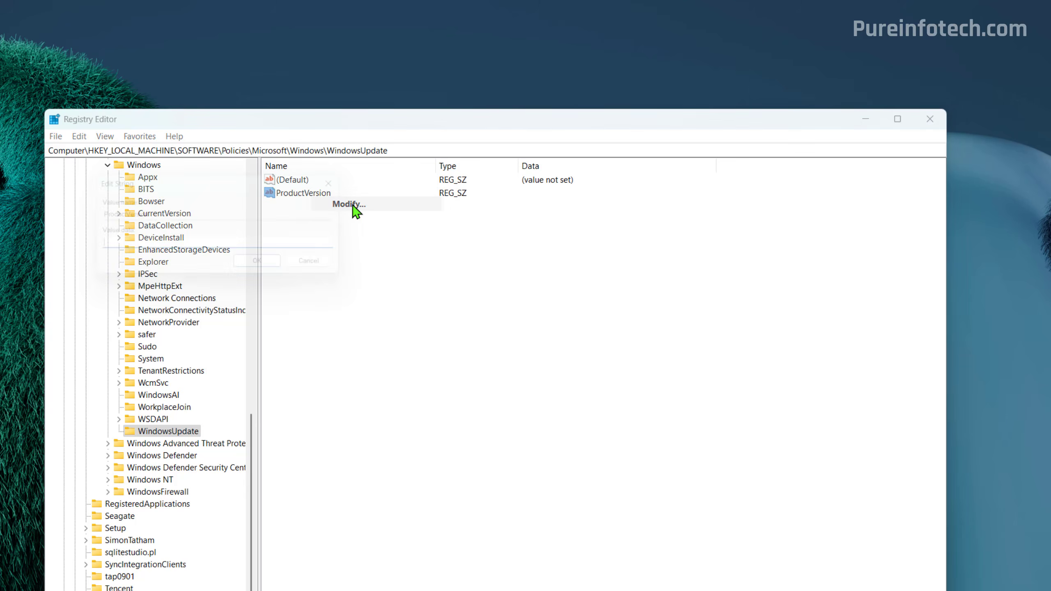
{"action": "type", "text": "Windows 11"}
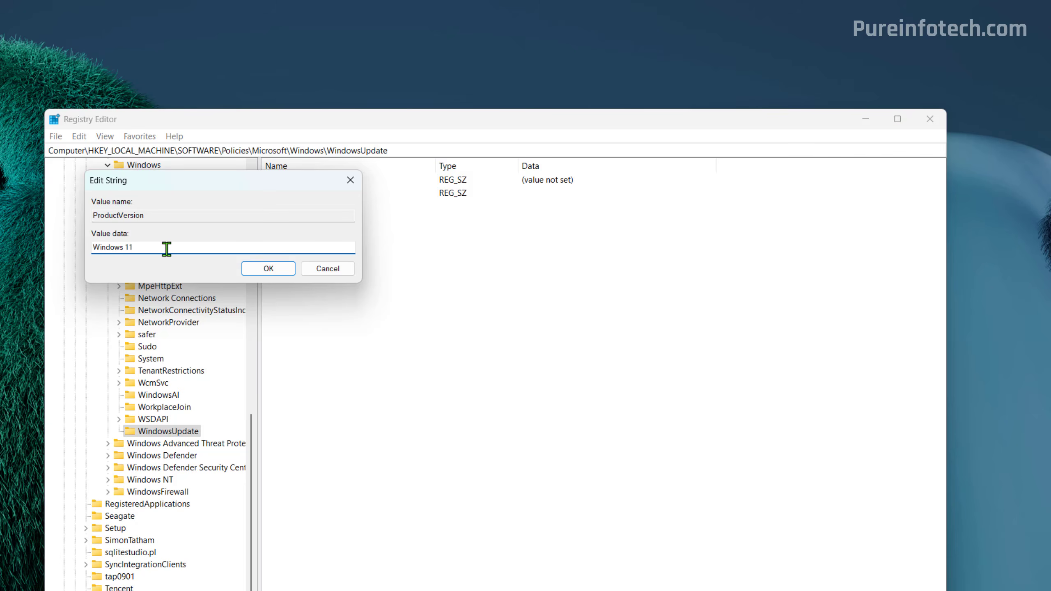
{"action": "left_click", "coordinate": [281, 269]}
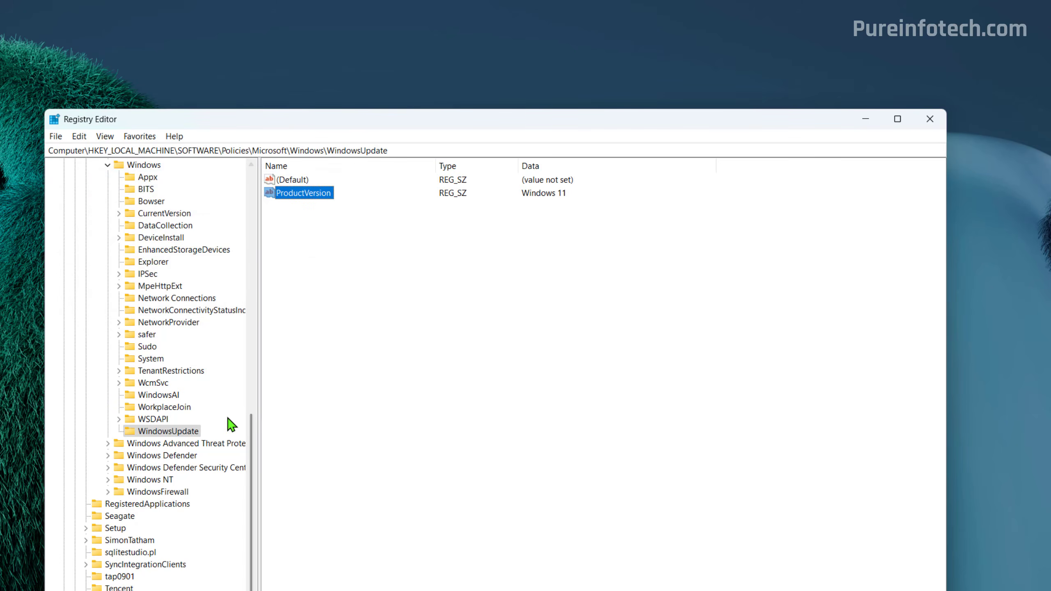
Create a DWORD (32-bit) value named TargetReleaseVersion in the WindowsUpdate key and set its data to 1
{"action": "right_click", "coordinate": [195, 435]}
{"action": "mouse_move", "coordinate": [267, 459]}
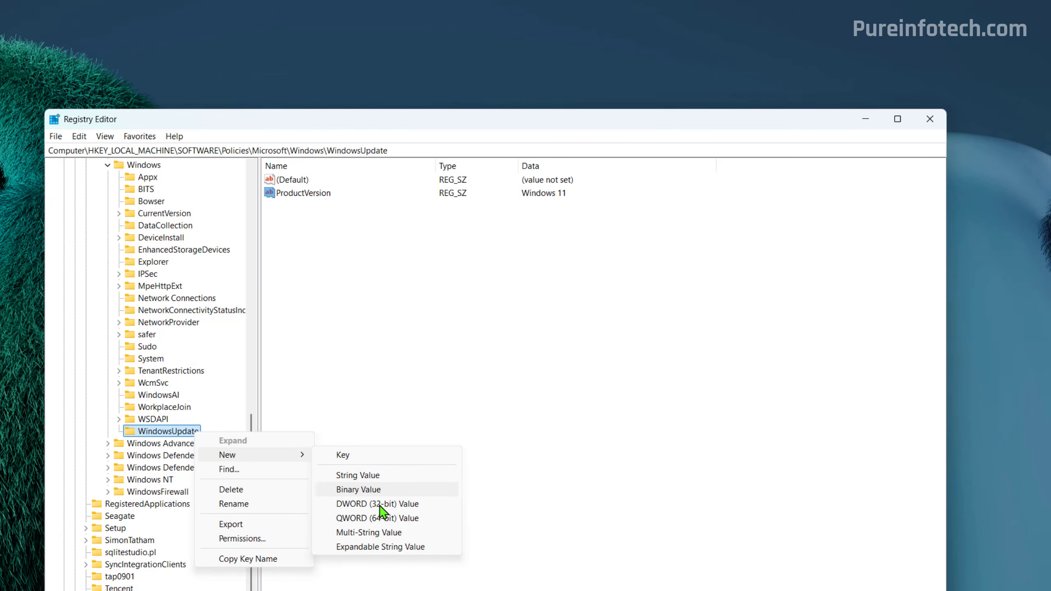
{"action": "left_click", "coordinate": [415, 506]}
{"action": "type", "text": "TargetReleaseVersion"}
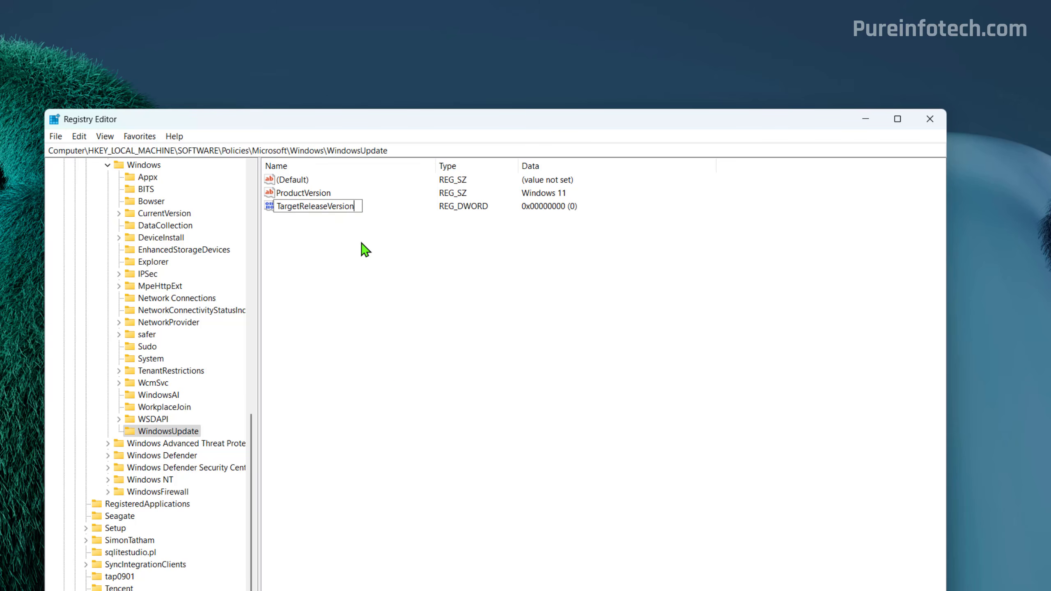
{"action": "key", "text": "Return"}
{"action": "right_click", "coordinate": [317, 206]}
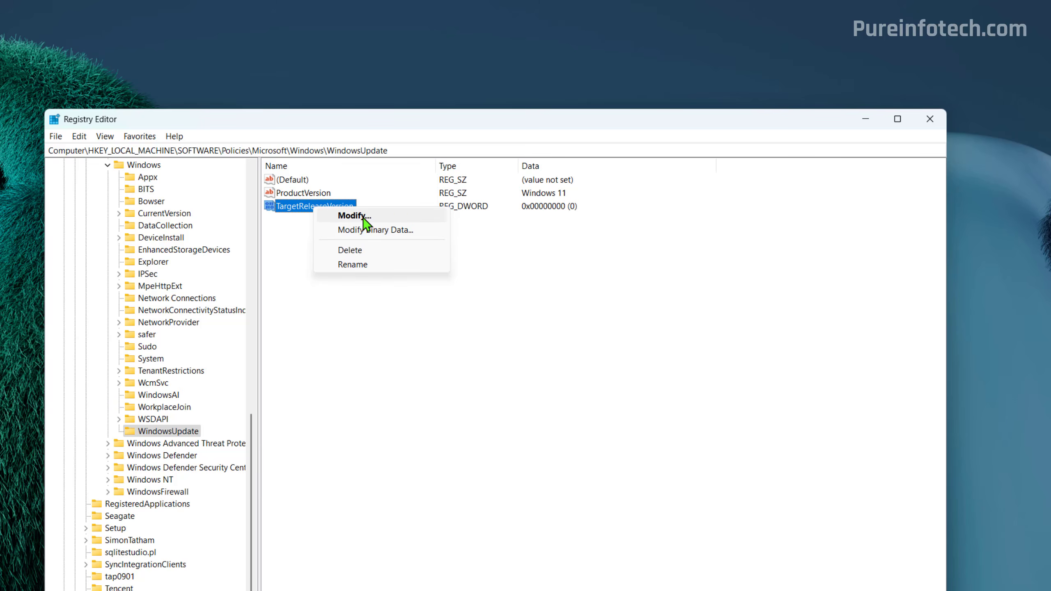
{"action": "left_click", "coordinate": [363, 217]}
{"action": "type", "text": "1"}
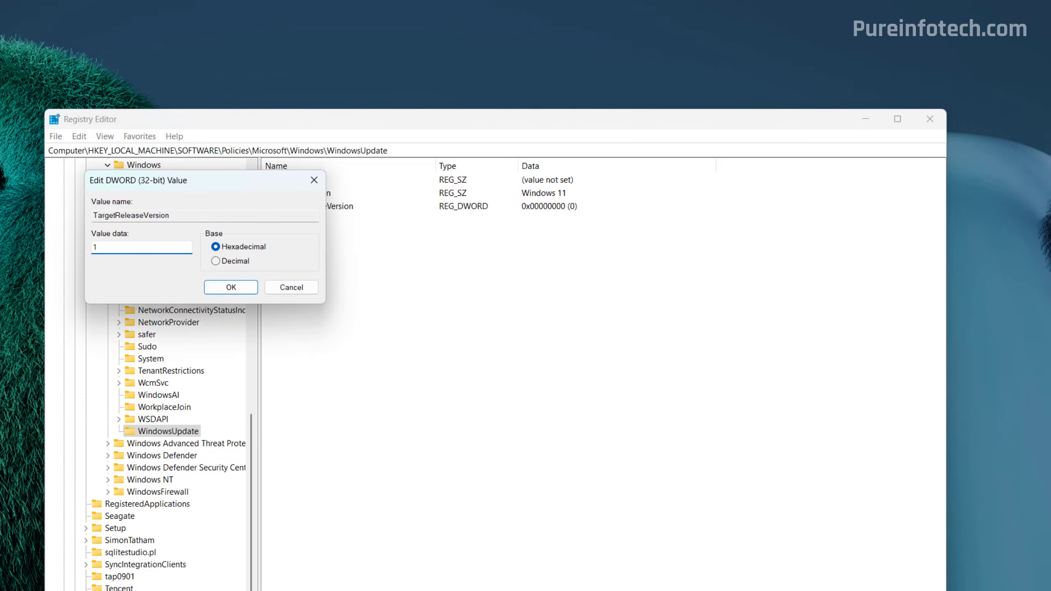
{"action": "left_click", "coordinate": [228, 289]}
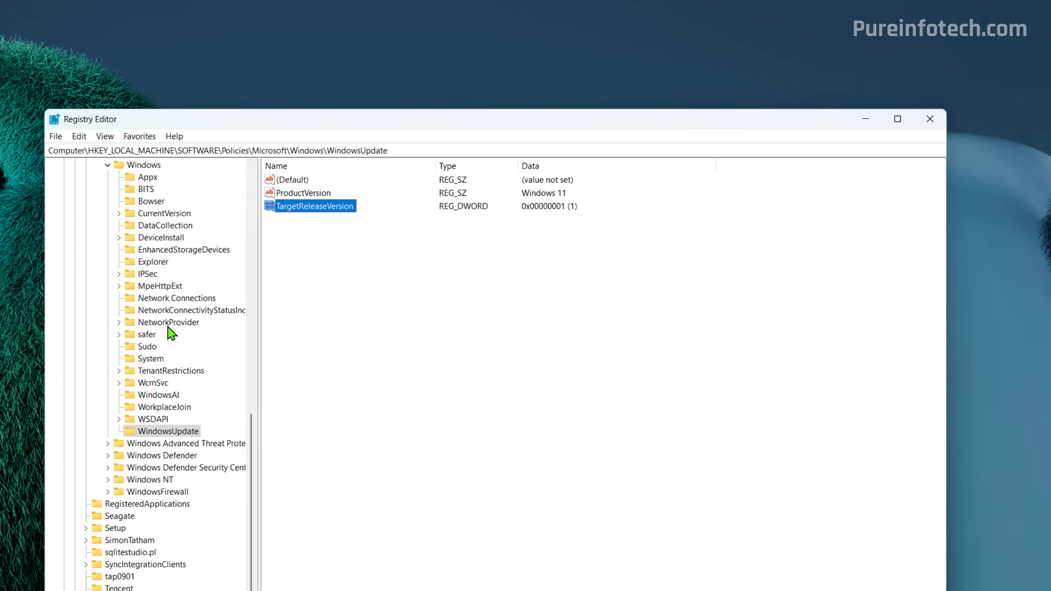
Create a string value named TargetReleaseVersionInfo in the WindowsUpdate key and set its data to 23H2
{"action": "right_click", "coordinate": [197, 435]}
{"action": "mouse_move", "coordinate": [230, 459]}
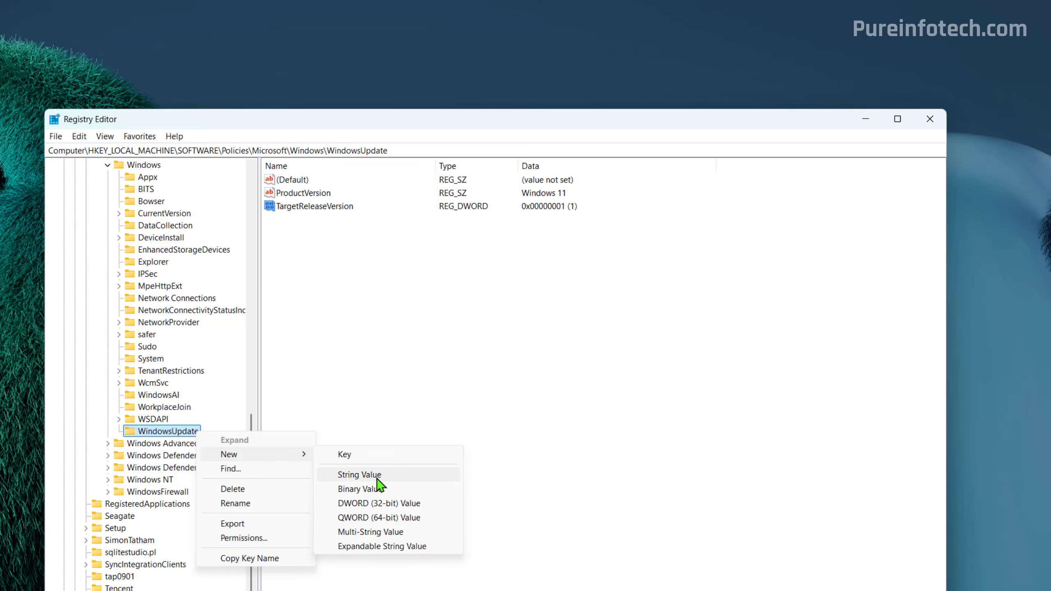
{"action": "left_click", "coordinate": [359, 475]}
{"action": "type", "text": "TargetReleaseVersionInfo"}
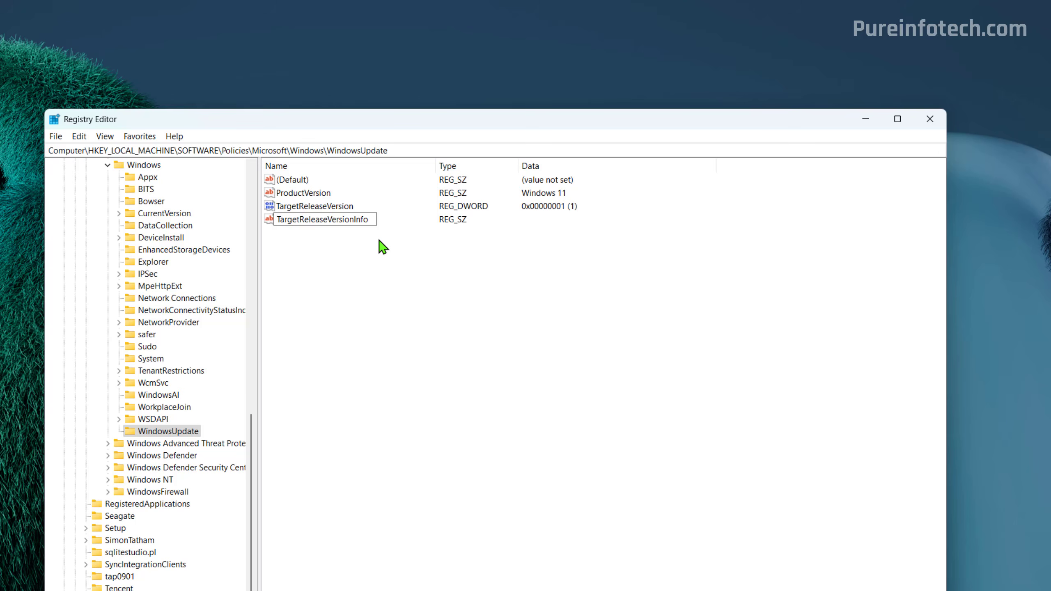
{"action": "key", "text": "Return"}
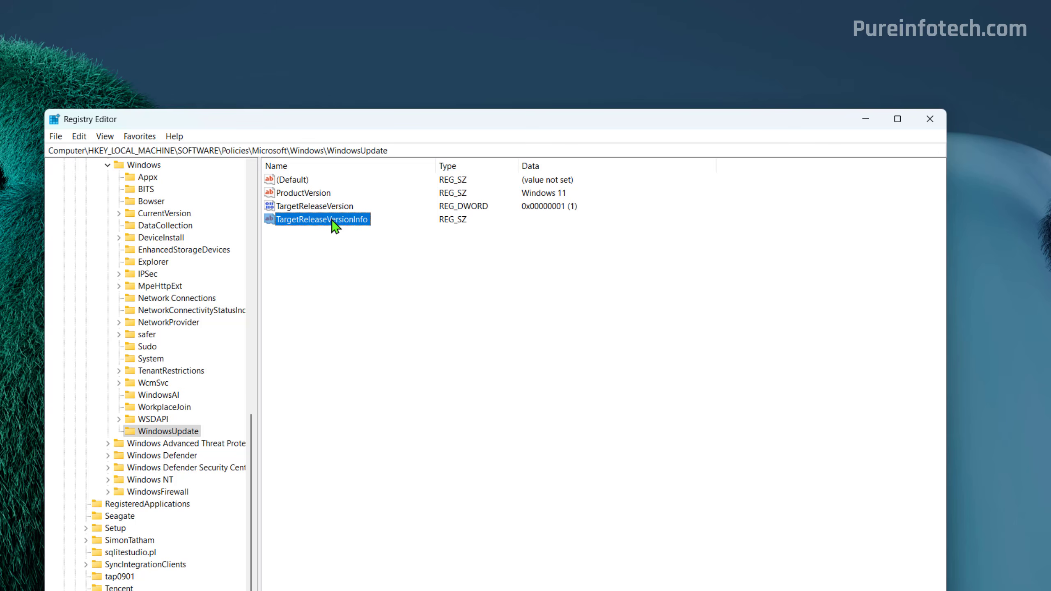
{"action": "right_click", "coordinate": [331, 220]}
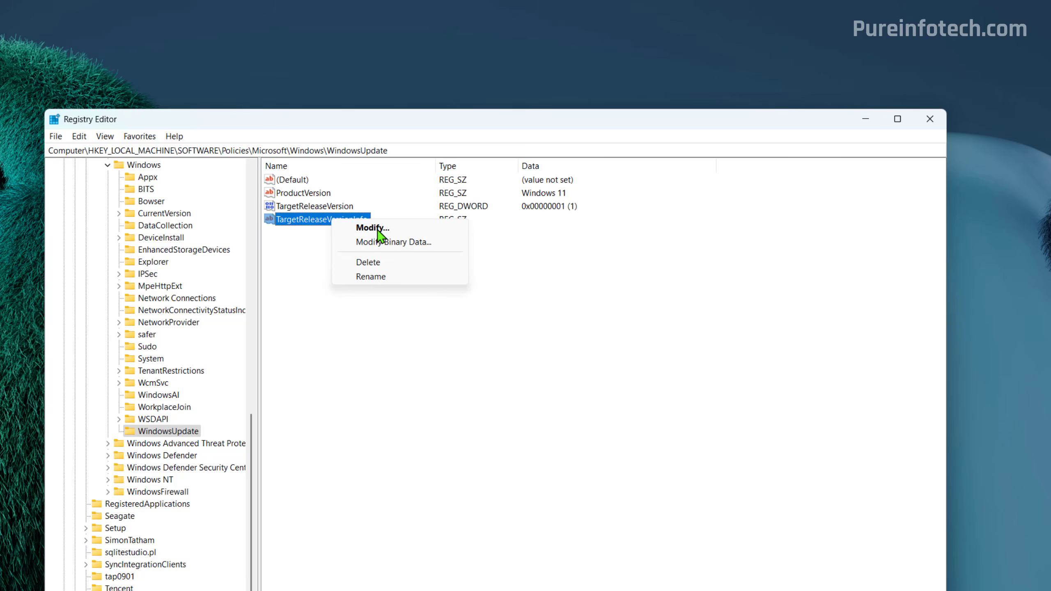
{"action": "left_click", "coordinate": [379, 232]}
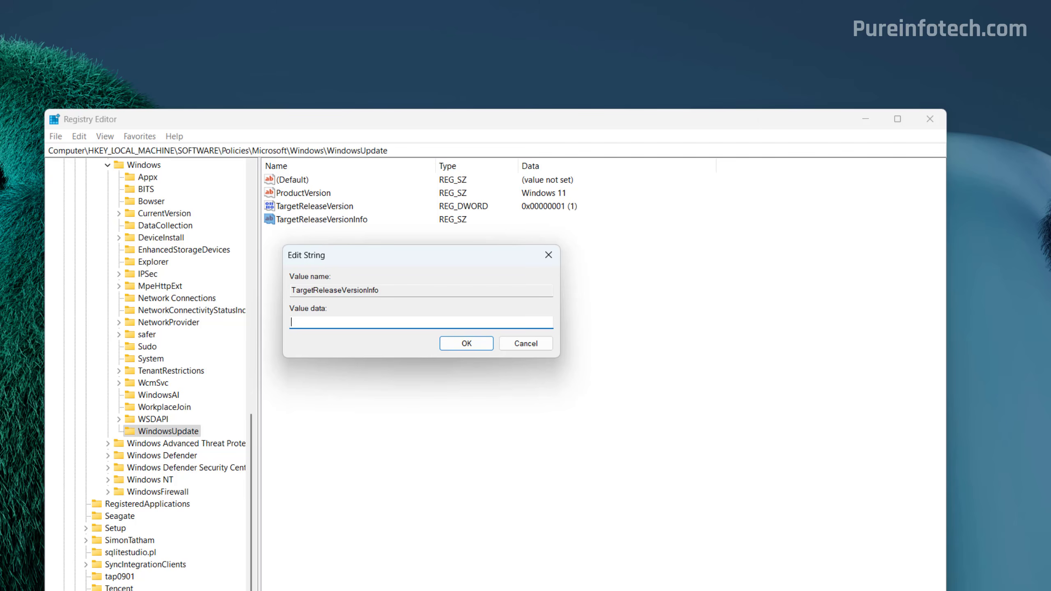
{"action": "type", "text": "23H2"}
{"action": "left_click", "coordinate": [478, 338]}
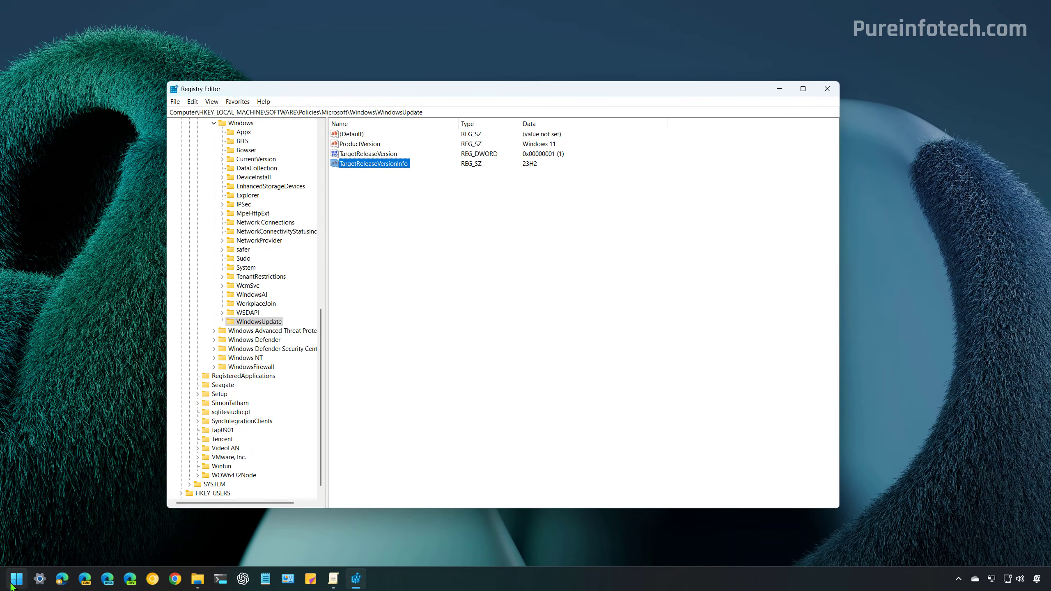
{"action": "left_click", "coordinate": [13, 584]}
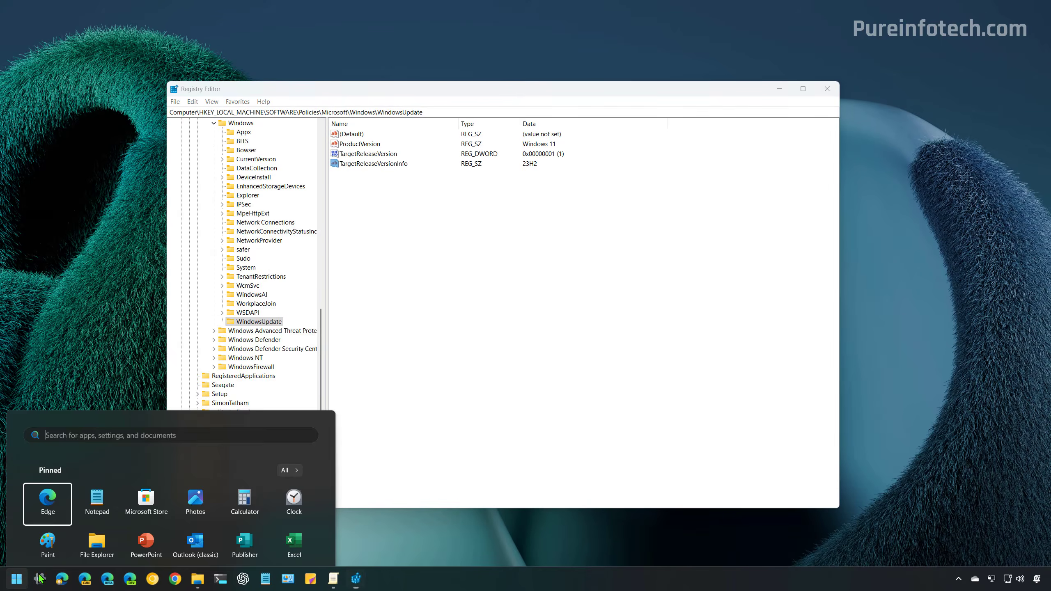
{"action": "left_click", "coordinate": [298, 543]}
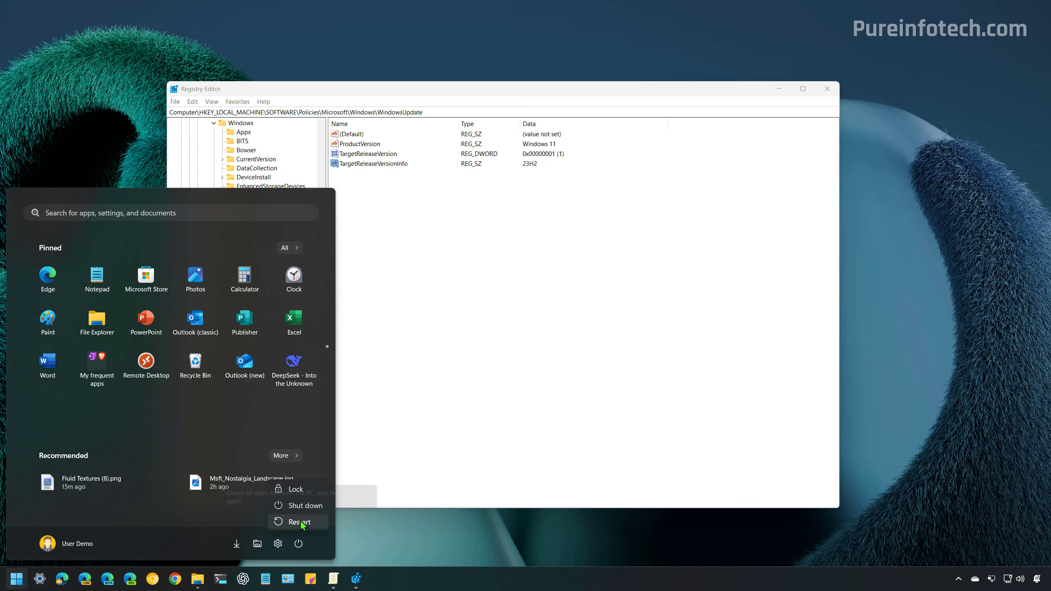
{"action": "left_click", "coordinate": [477, 375]}
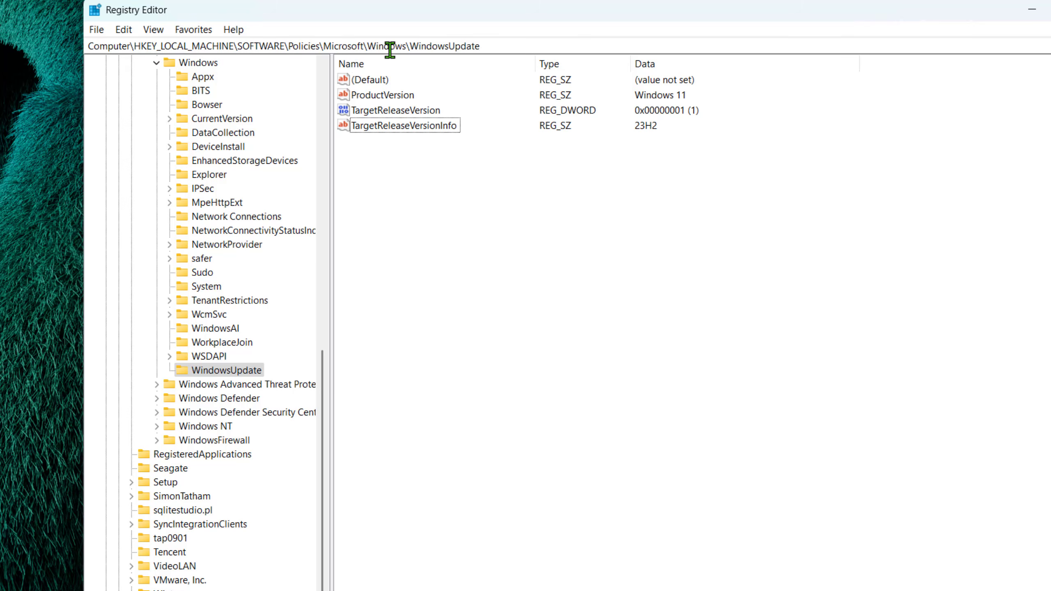
Delete the WindowsUpdate key with all its values, confirm the deletion, and close the Registry Editor
{"action": "left_click", "coordinate": [250, 372]}
{"action": "right_click", "coordinate": [252, 374]}
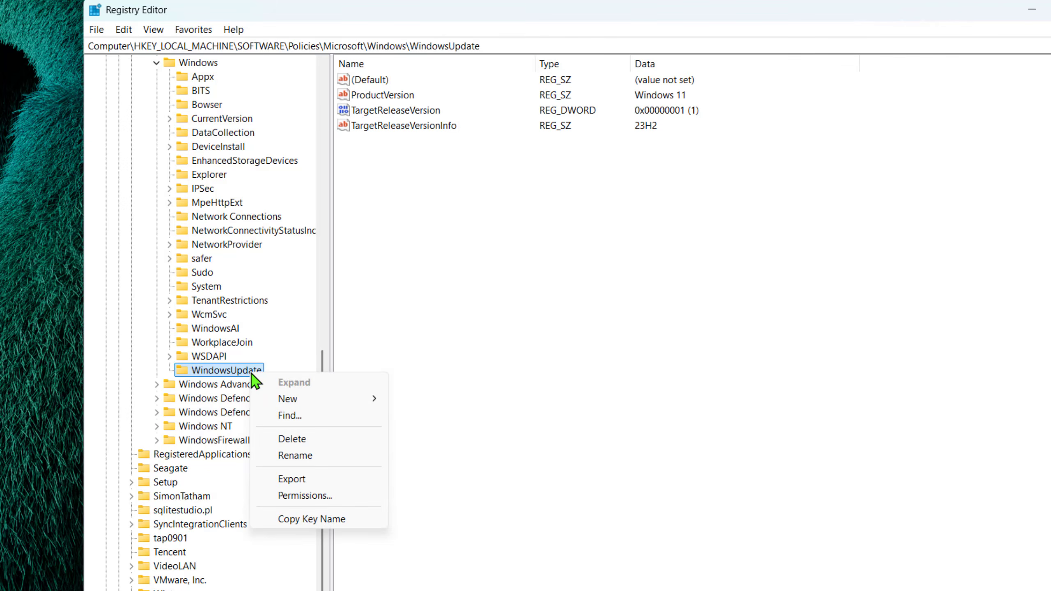
{"action": "left_click", "coordinate": [312, 439]}
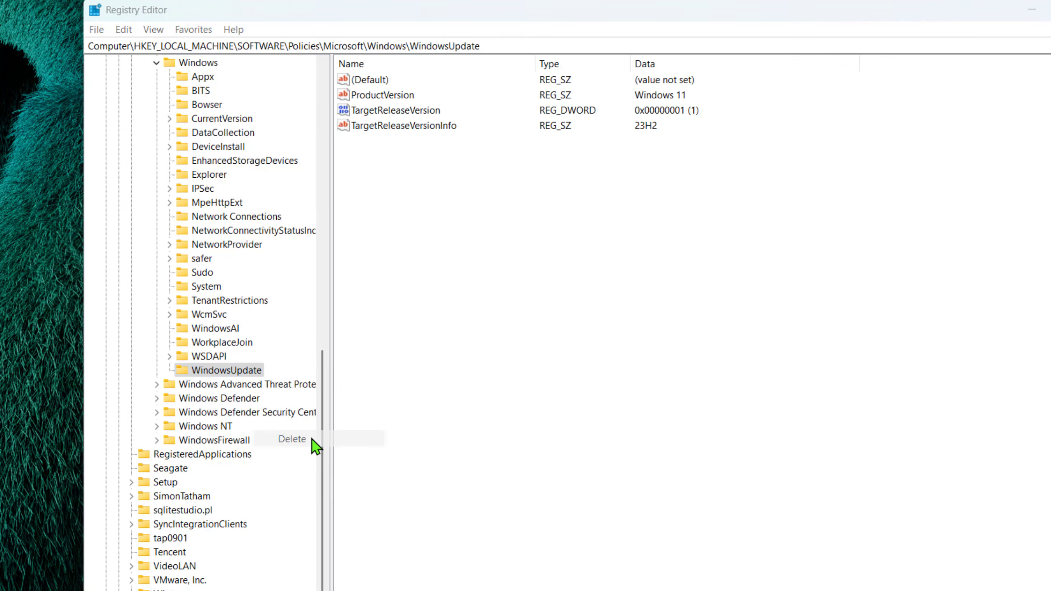
{"action": "left_click", "coordinate": [731, 317]}
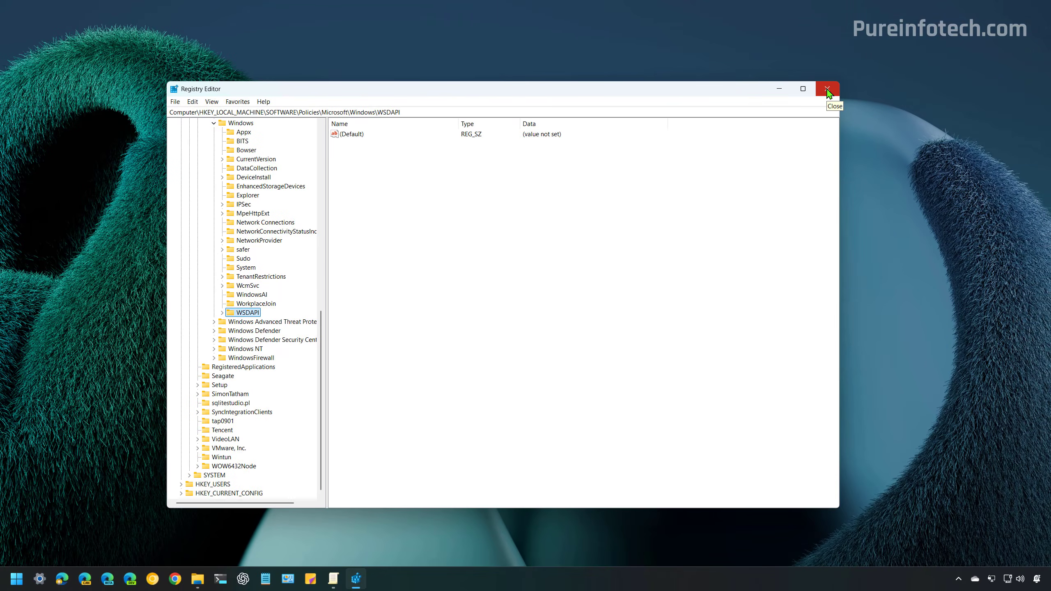
{"action": "left_click", "coordinate": [827, 89]}
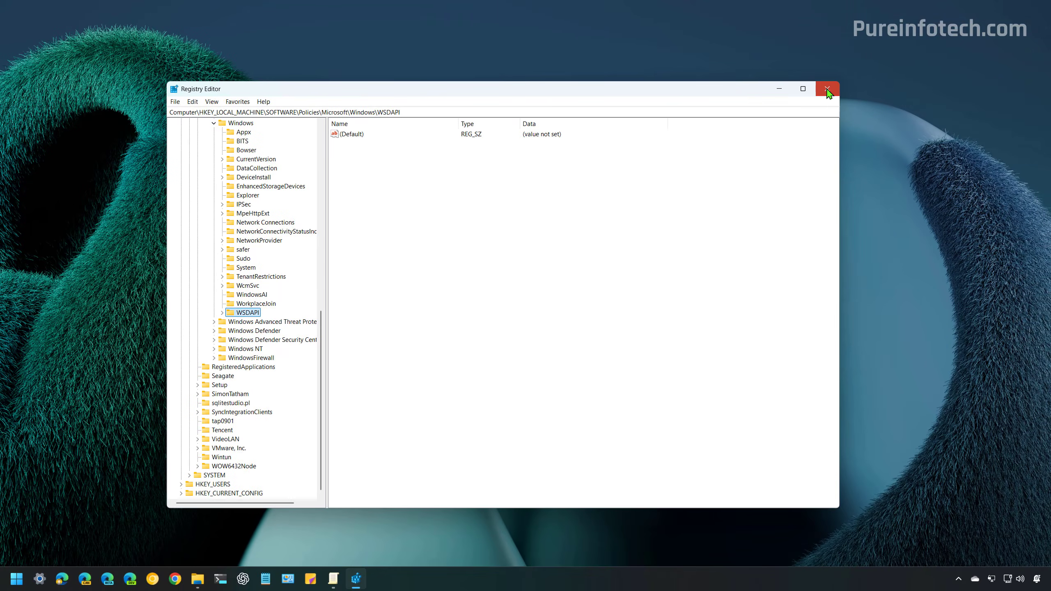